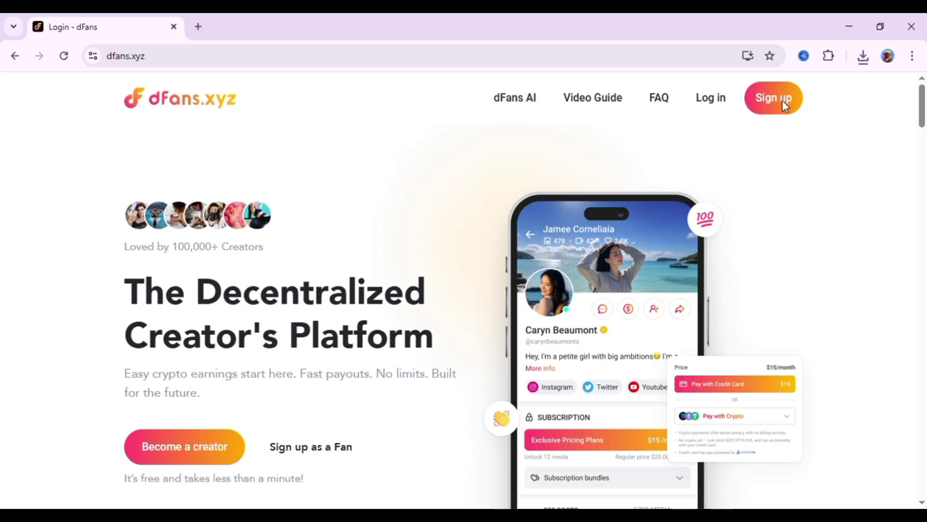
Sign up via the existing Google account, then enable dark mode from the More menu.
click(749, 98)
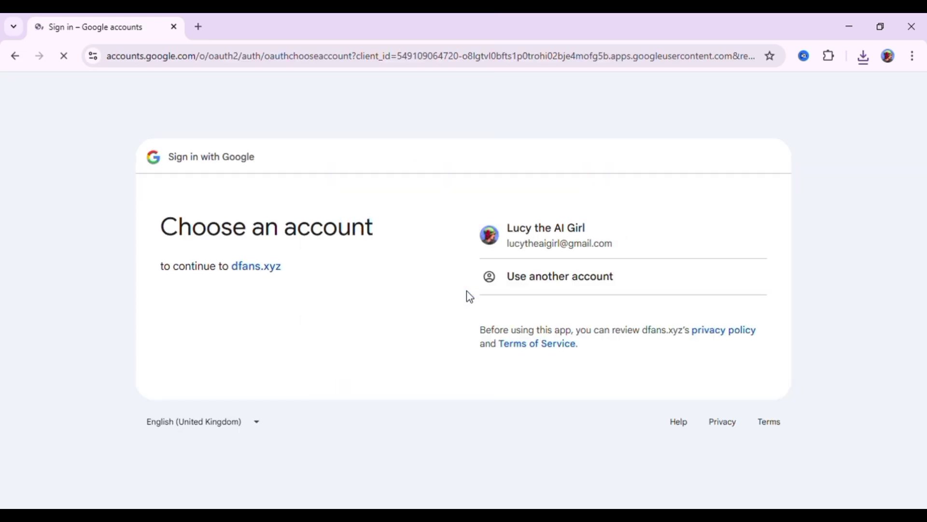
click(502, 250)
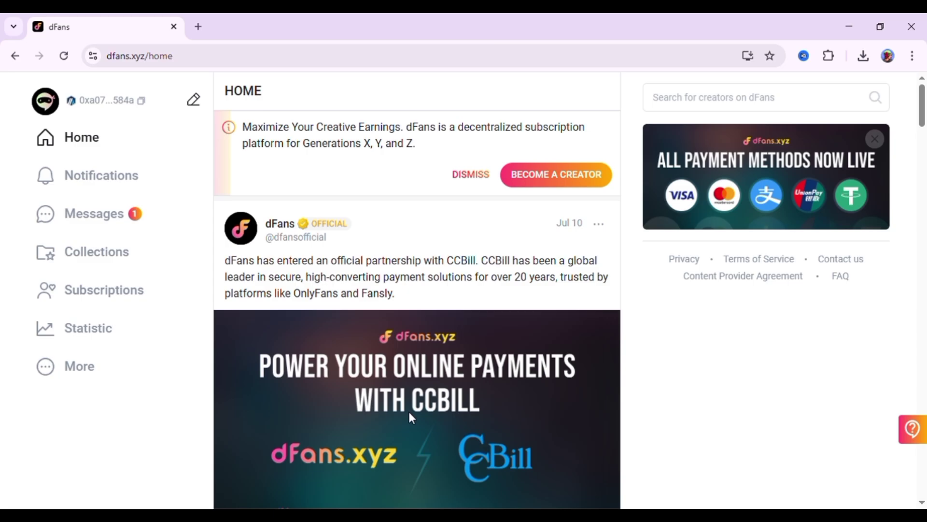
click(93, 368)
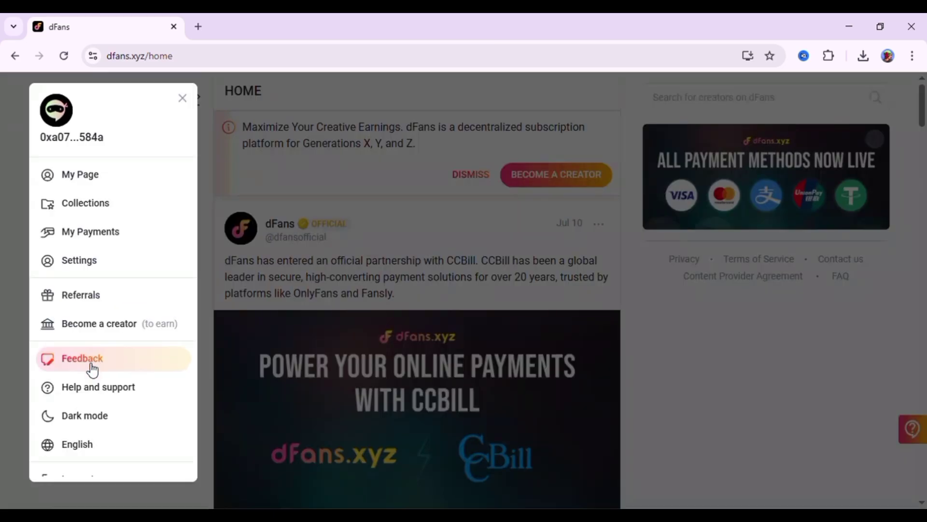
click(101, 424)
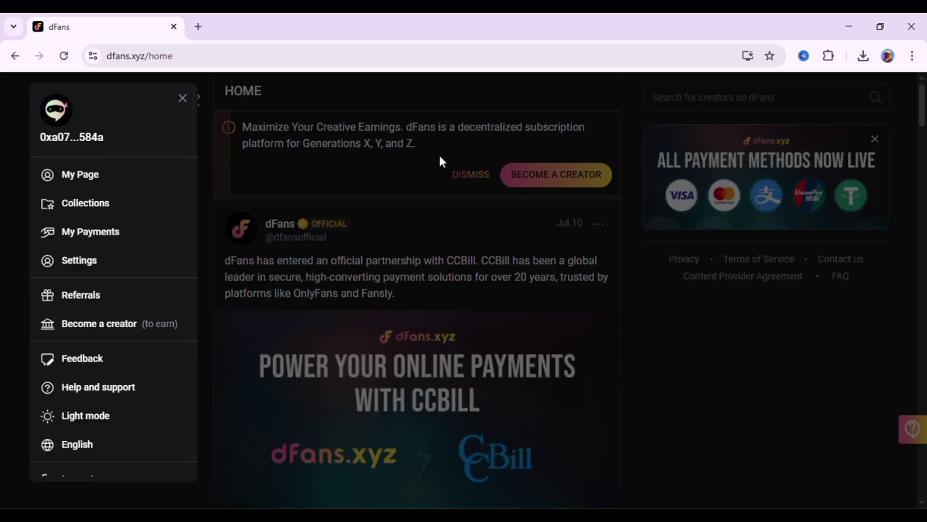
click(382, 263)
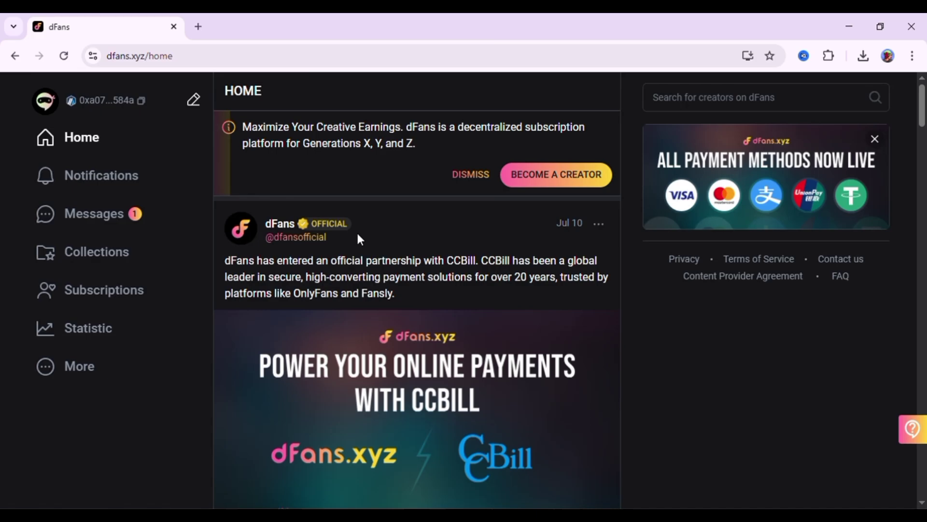
Start the Verified Creator application and enter the username Lucy006.
click(535, 187)
key(ctrl+minus)
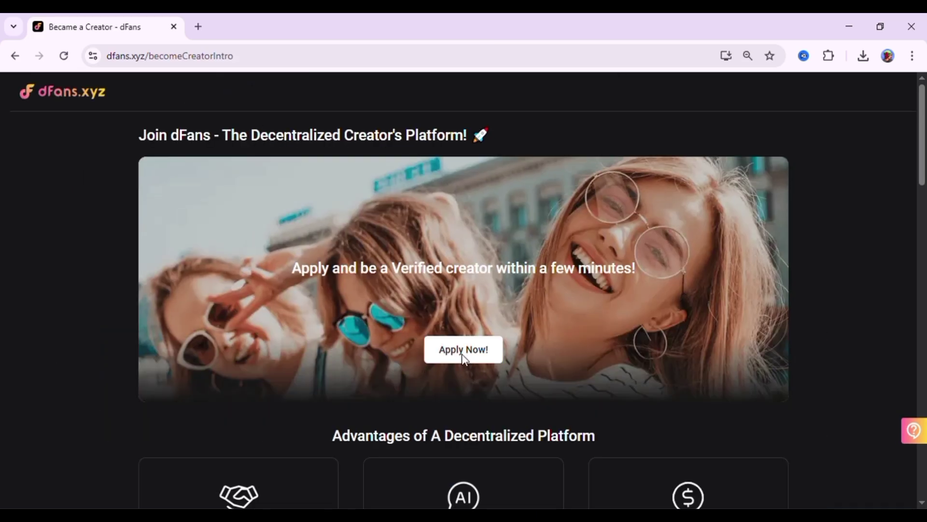
click(464, 356)
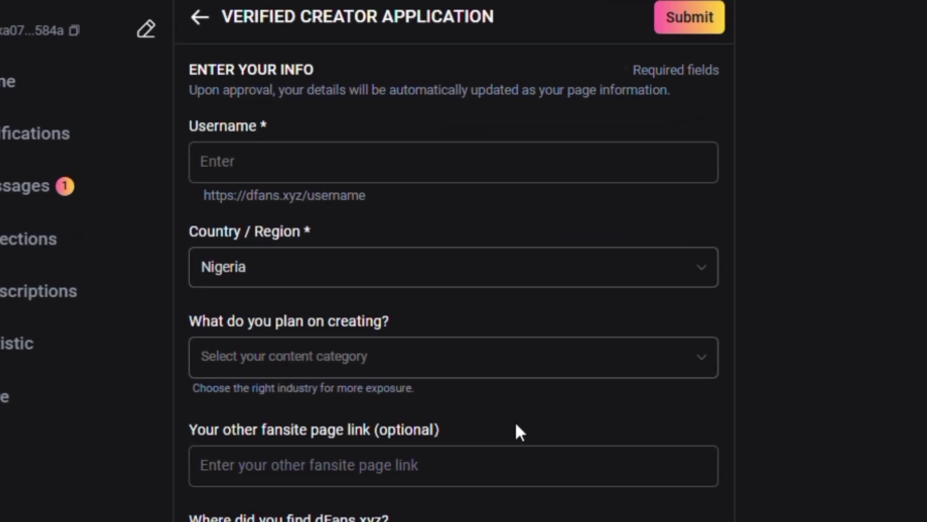
click(325, 161)
text(Lucy)
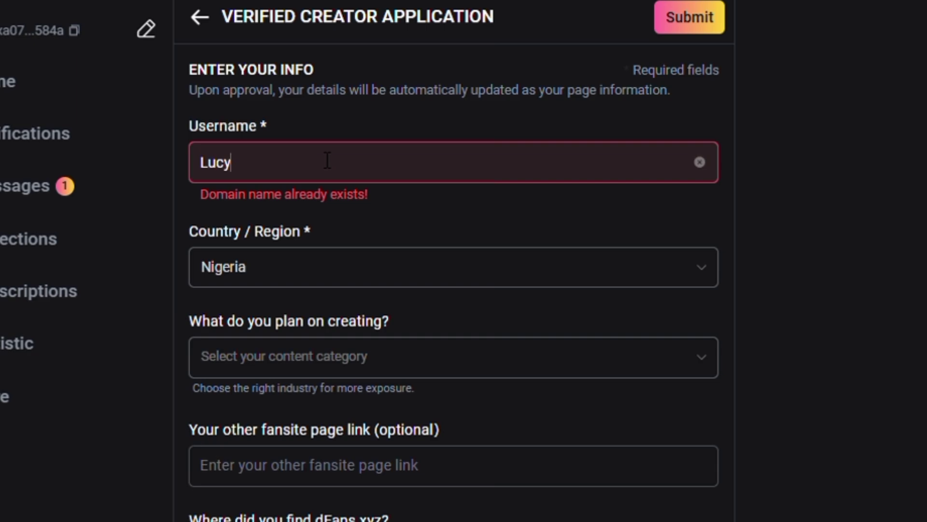
text(006)
Set the country to Germany and the content category to NSFW.
click(352, 267)
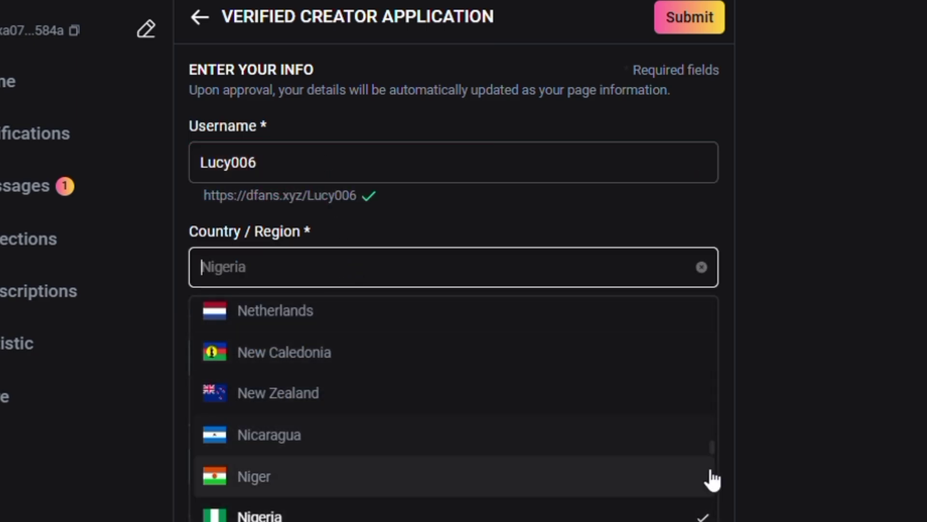
drag(711, 481, 710, 391)
click(314, 422)
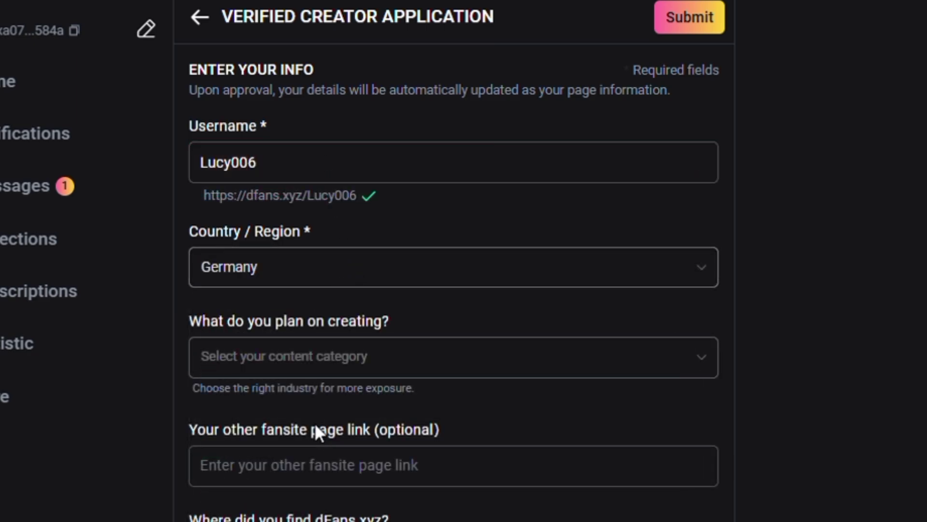
click(356, 354)
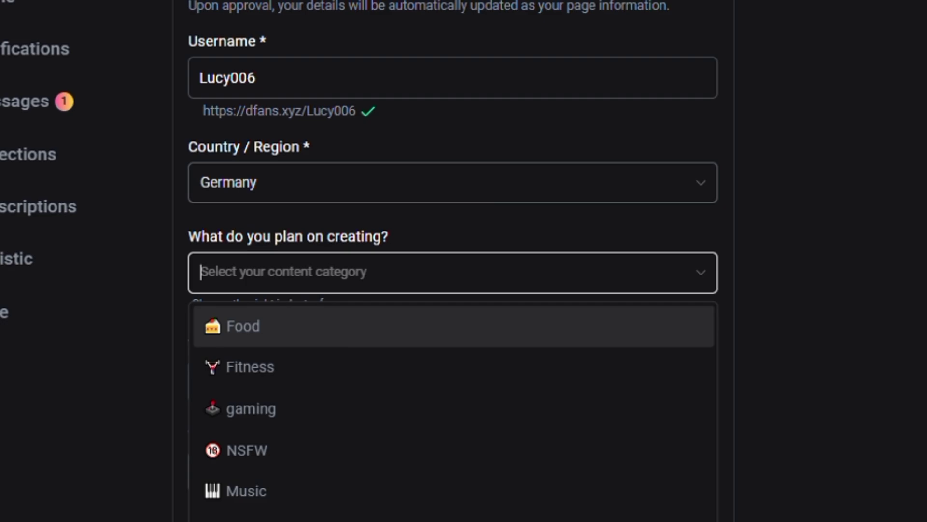
scroll(267, 335, down, 2)
scroll(268, 336, down, 1)
click(267, 335)
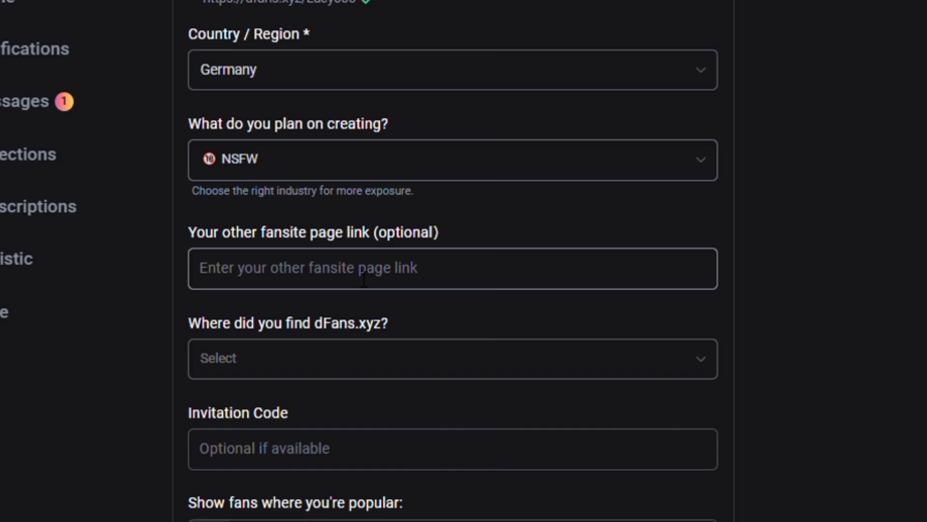
Record YouTube as the referral source, leave the invitation code, and submit the application.
click(431, 358)
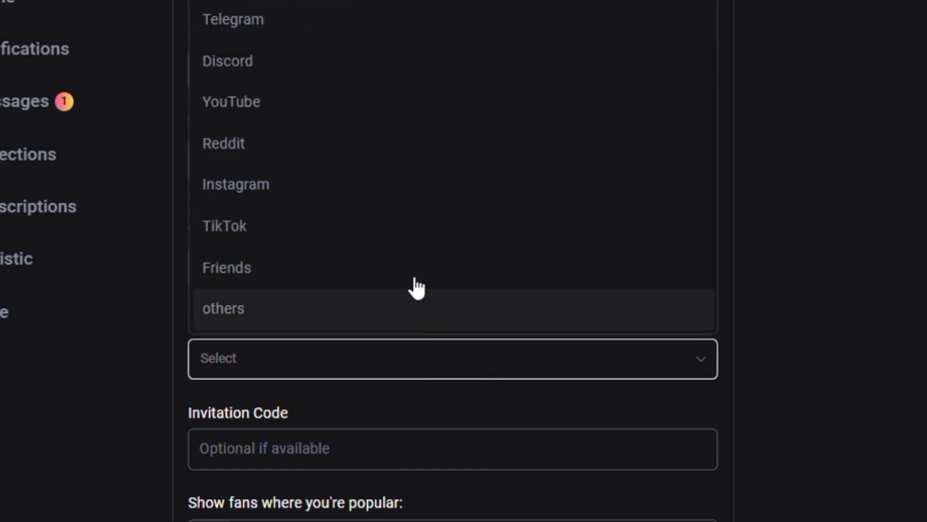
click(324, 100)
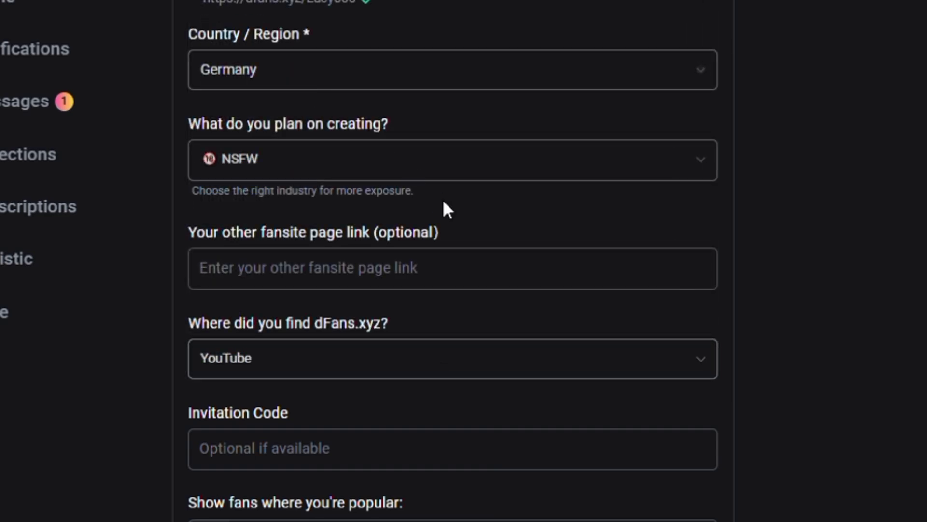
scroll(714, 208, down, 5)
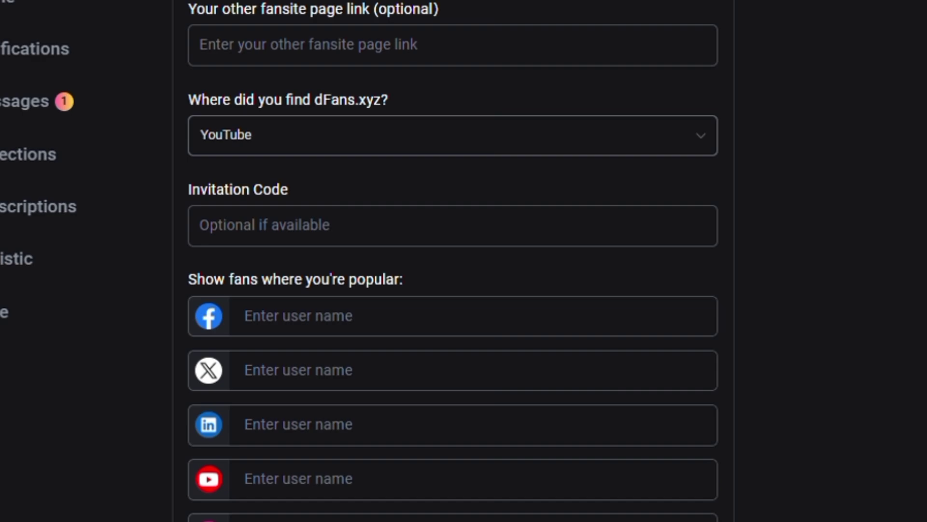
click(542, 226)
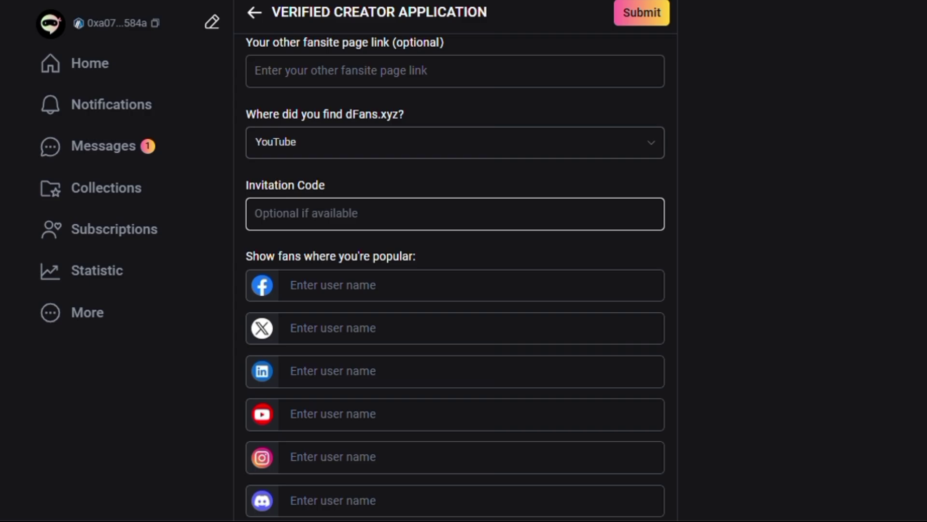
scroll(667, 435, down, 5)
click(663, 507)
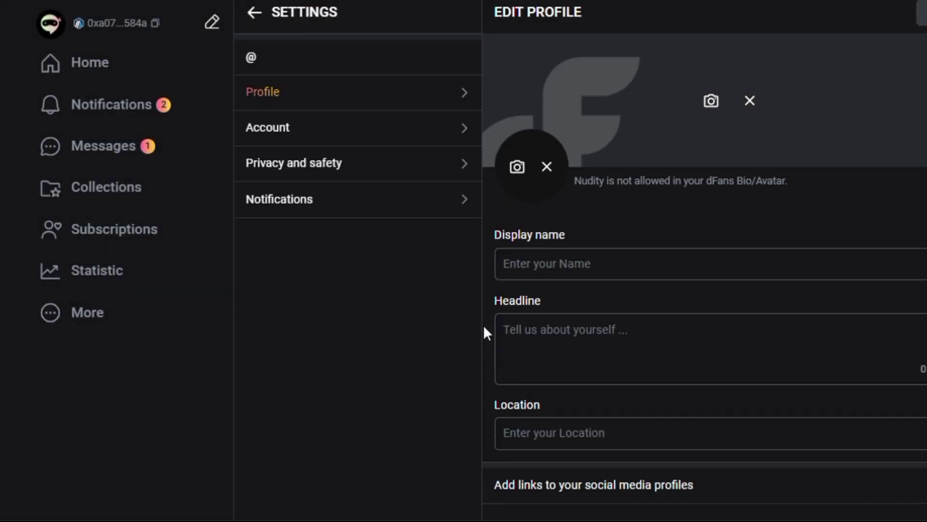
Enter display name LUCY and crop the towel bathroom selfie as the profile picture.
click(411, 265)
text(LUCY)
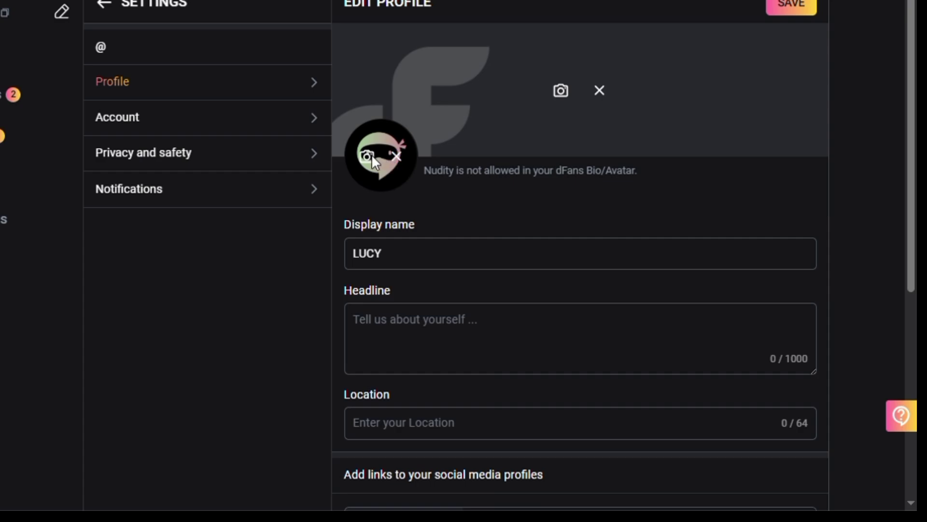
click(372, 157)
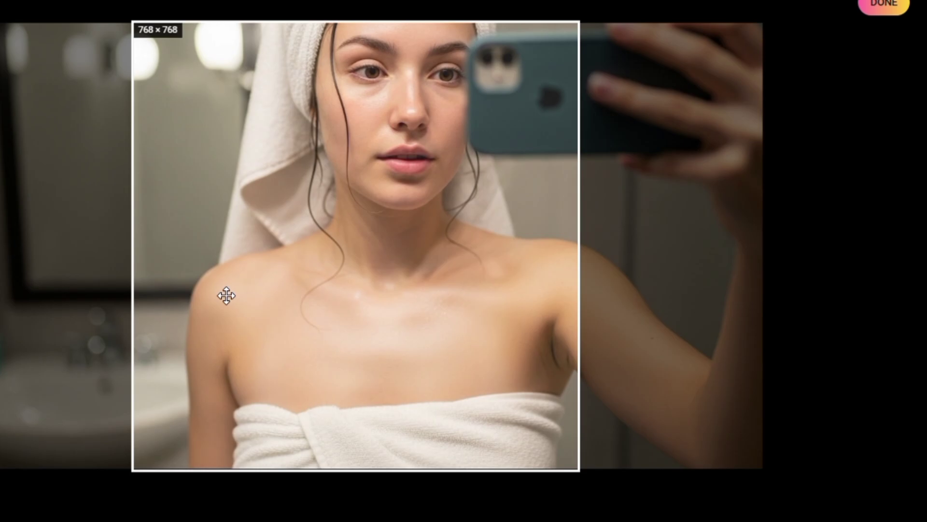
drag(313, 245, 363, 225)
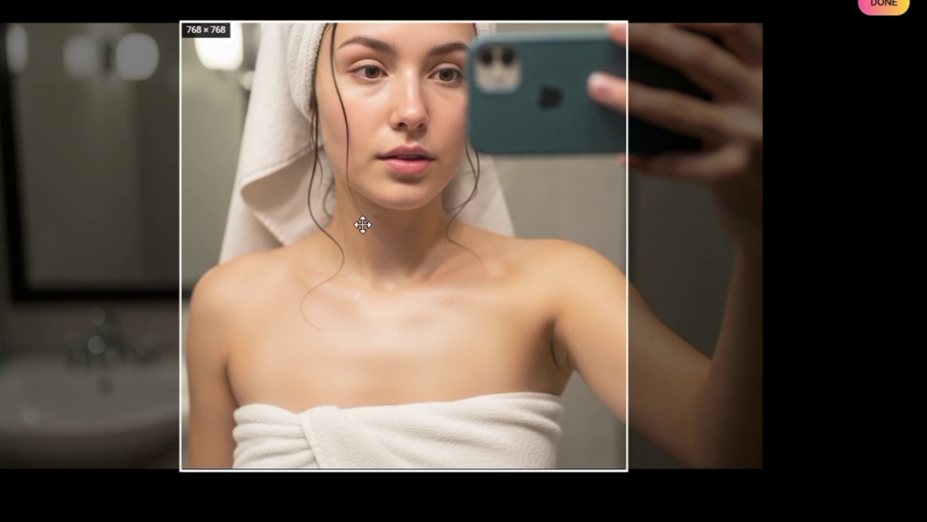
click(886, 5)
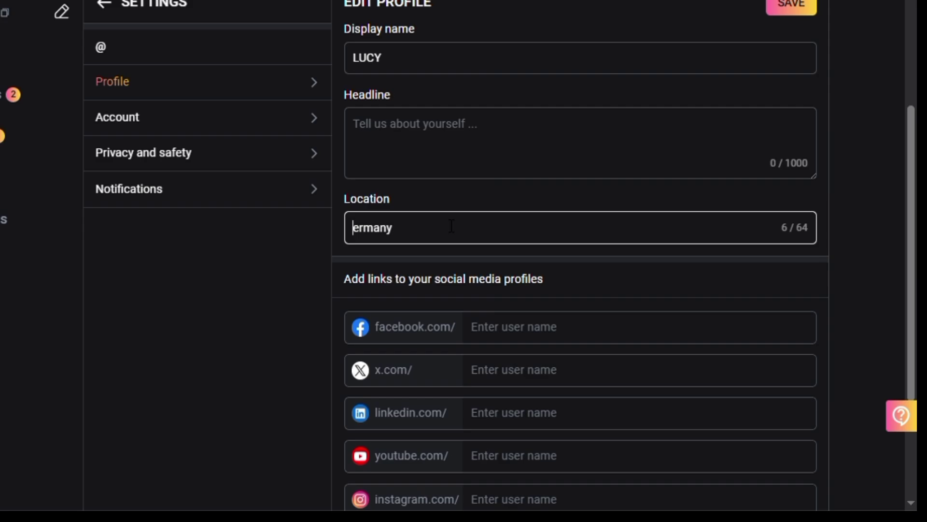
Create a $25 monthly subscription tier with a Private Content benefit.
click(200, 226)
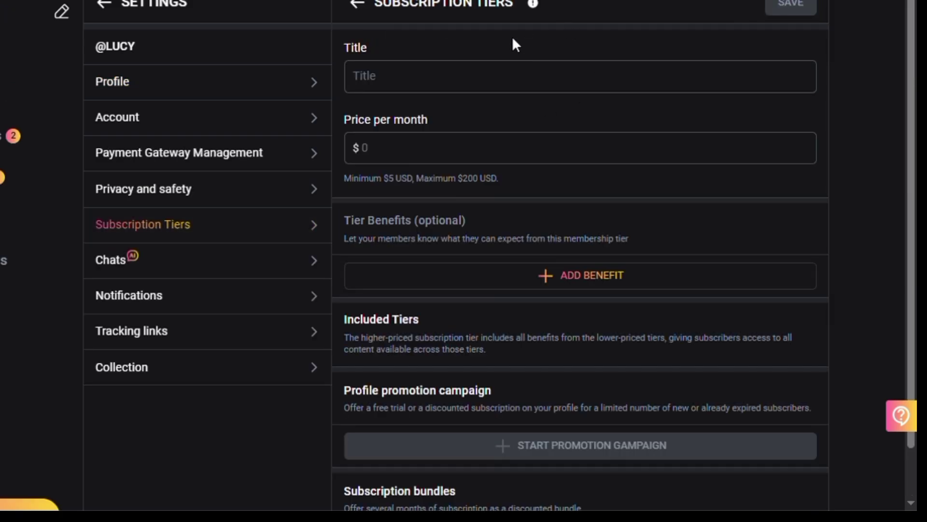
click(444, 84)
text(Sugar Da)
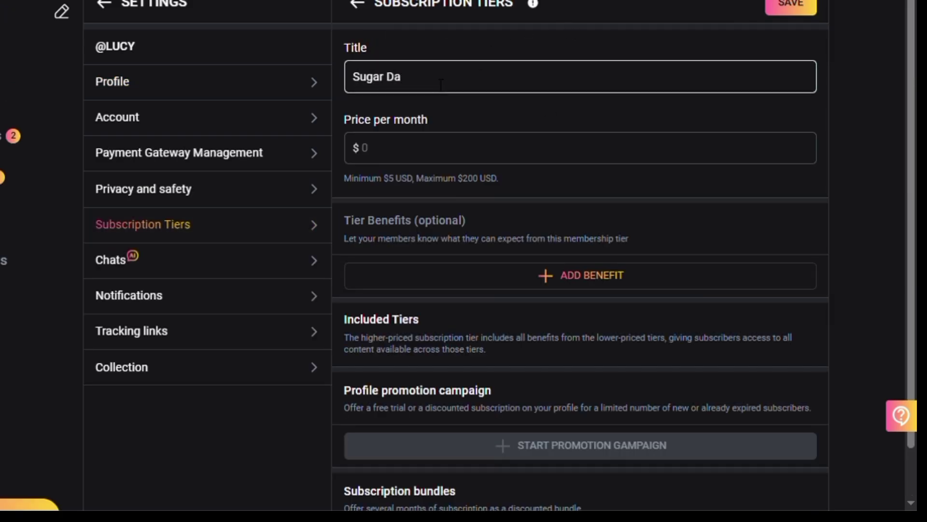
text(ddy)
key(Tab)
text(25)
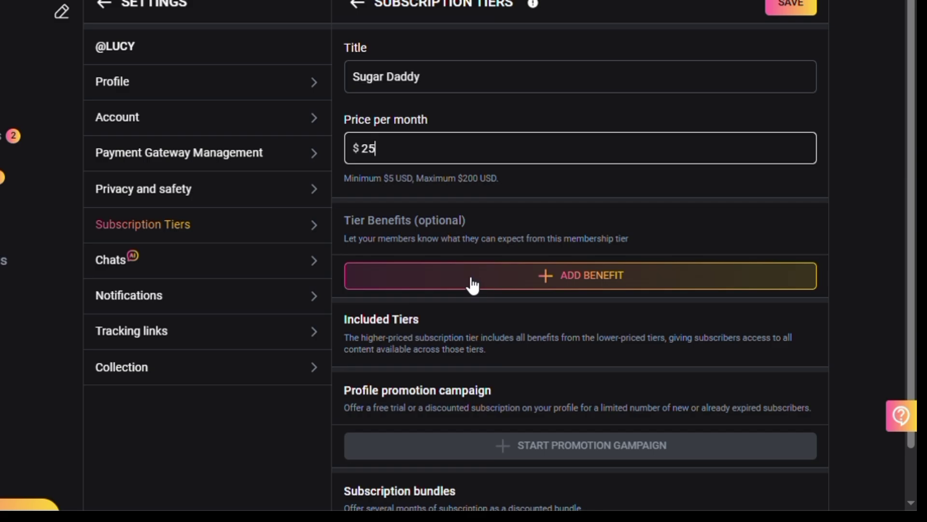
click(465, 278)
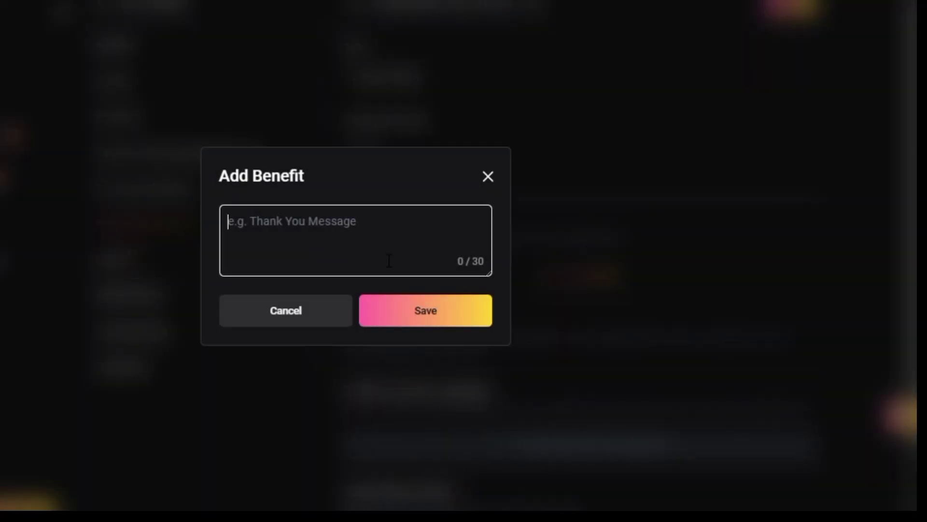
click(420, 310)
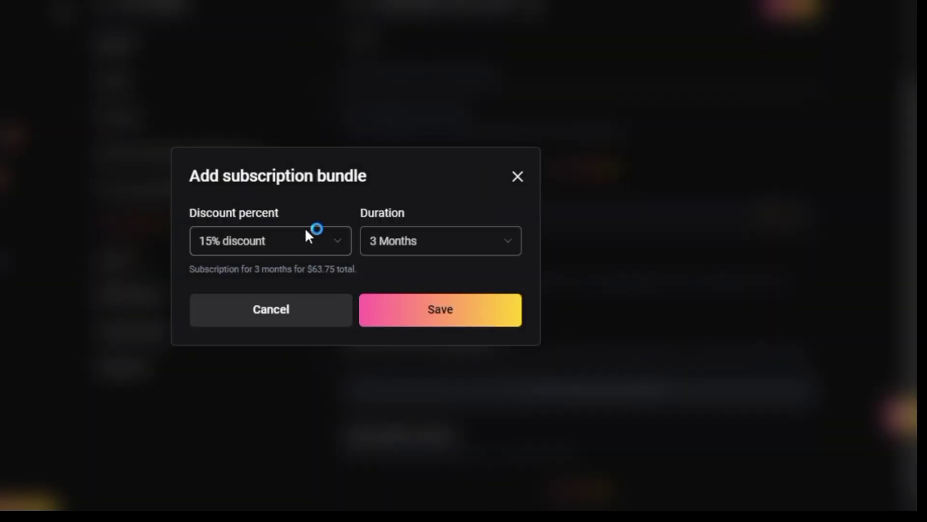
Add a 3-month bundle at 20% discount ($60.00) and save the subscription tiers.
click(306, 228)
click(240, 386)
click(446, 241)
click(406, 292)
click(440, 311)
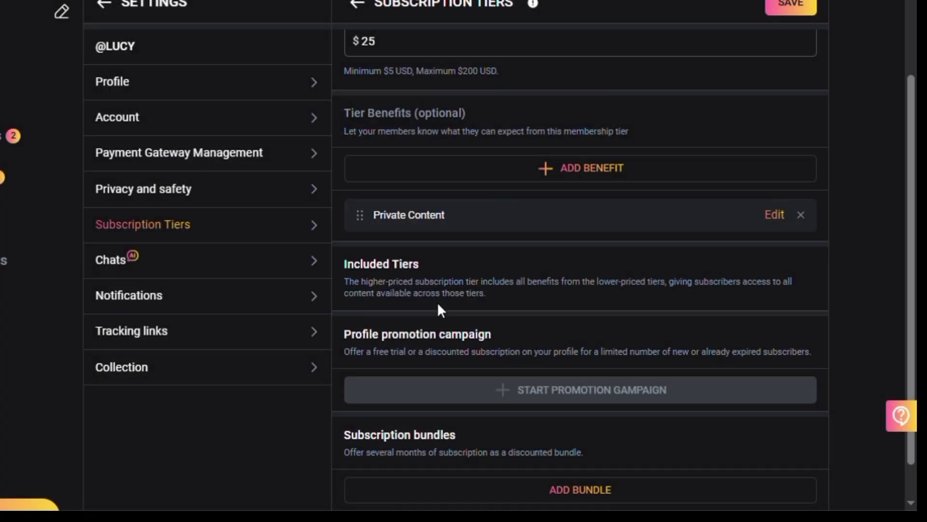
click(798, 5)
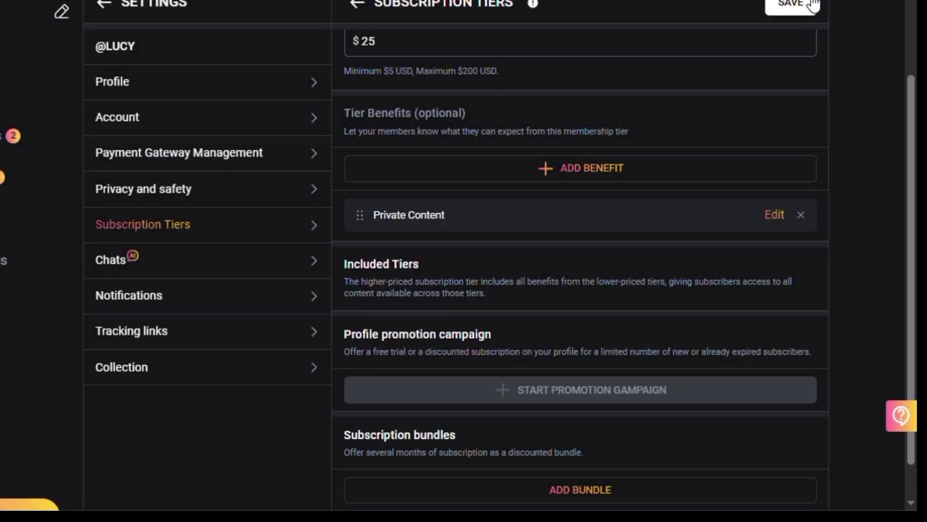
Turn on the welcome message for new fans with the text "Hey...." and save it.
click(207, 263)
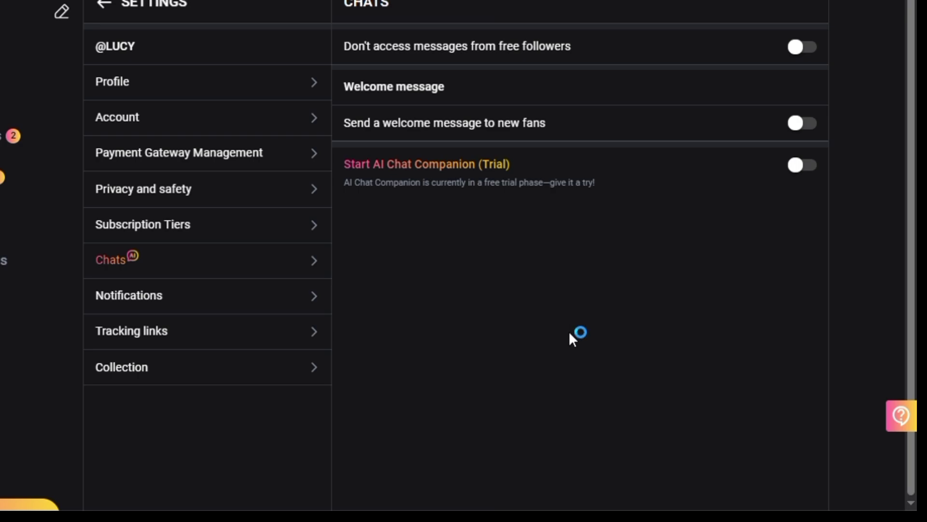
click(804, 124)
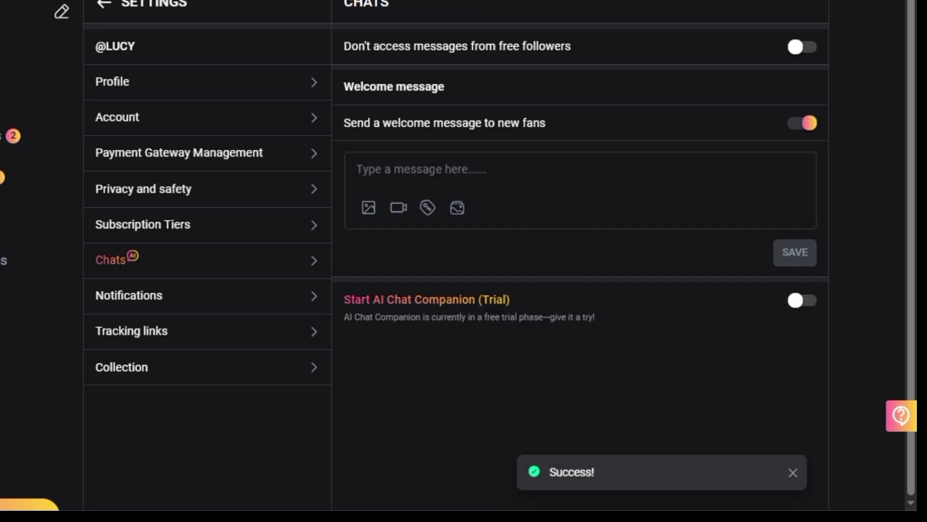
click(429, 177)
text(H)
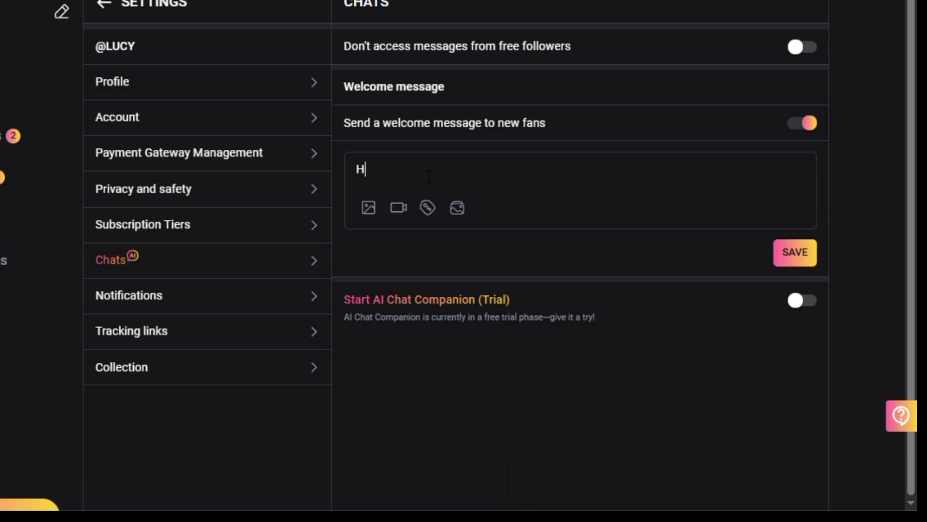
text(ey....)
click(807, 250)
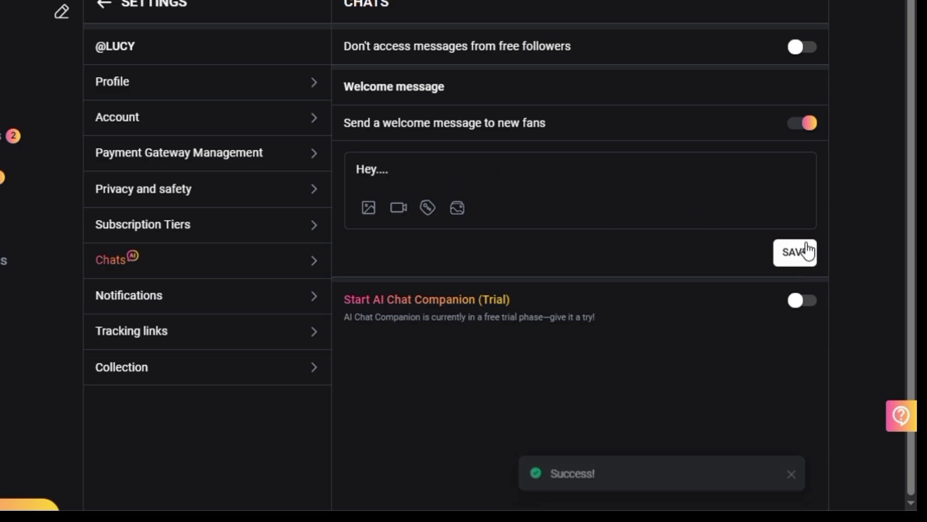
click(807, 250)
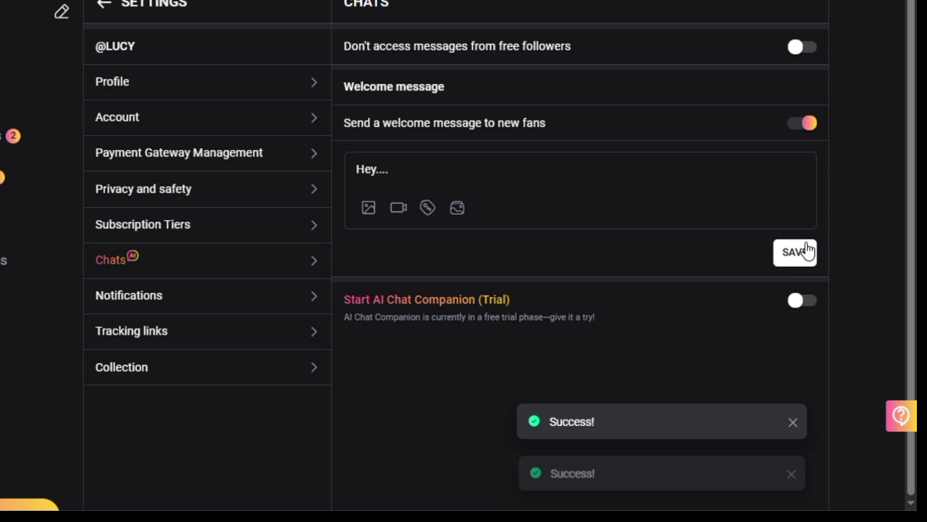
Enable the AI Chat Companion with persona Lucy, female, born 2/14/2005.
click(797, 299)
text(Lucy)
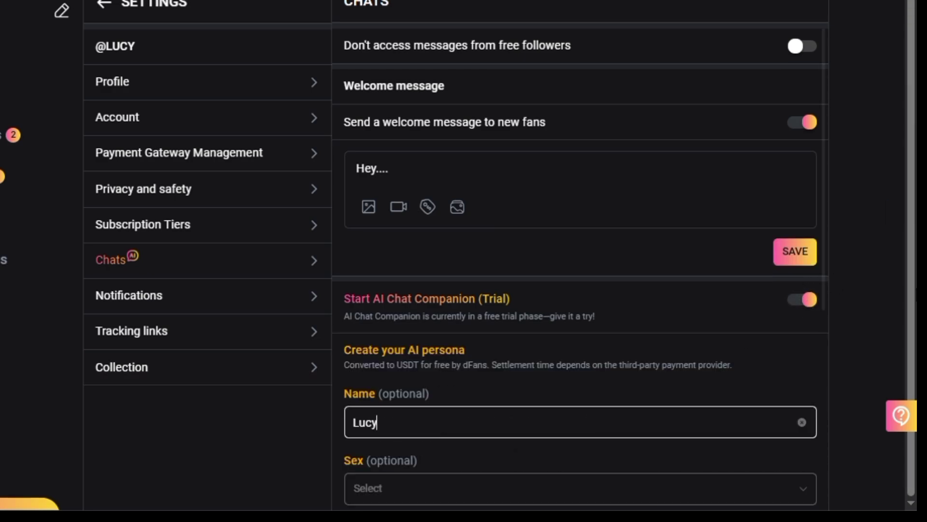
click(497, 493)
click(414, 448)
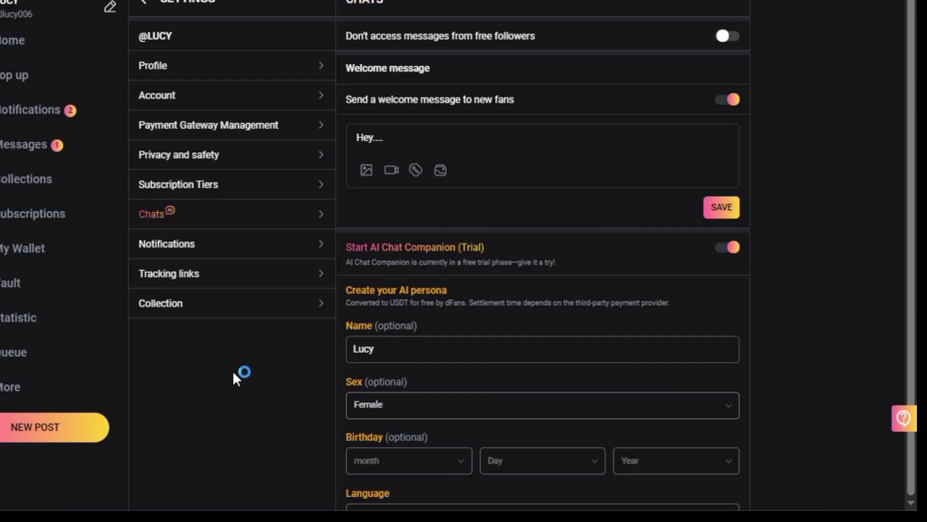
click(402, 460)
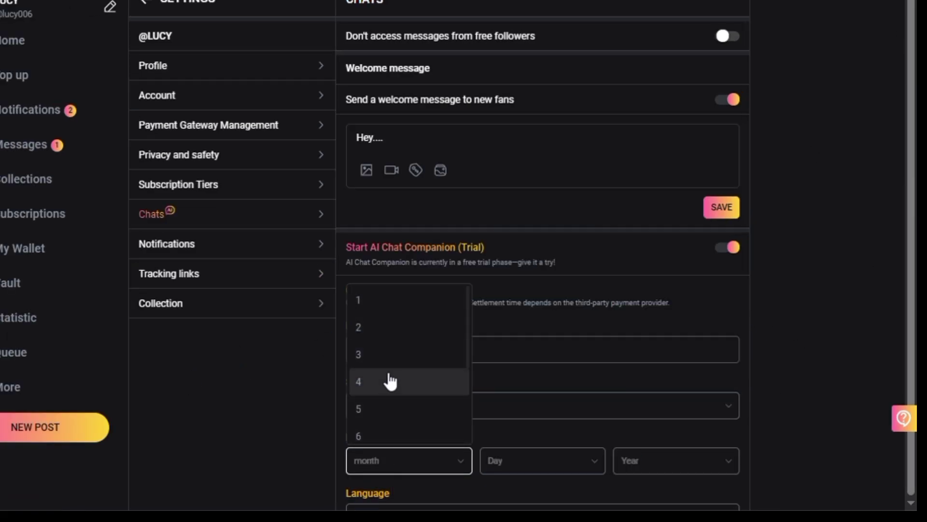
click(394, 329)
click(511, 461)
scroll(608, 359, down, 3)
click(507, 432)
click(655, 459)
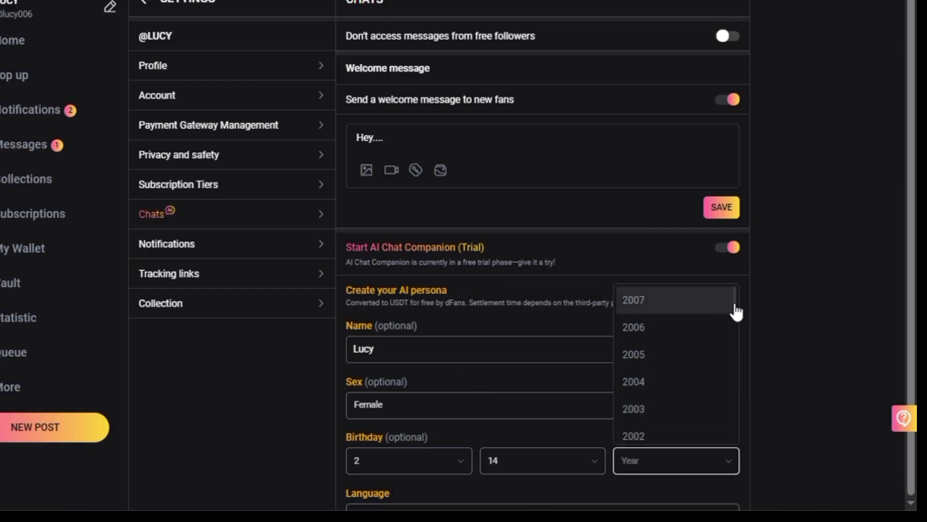
click(652, 354)
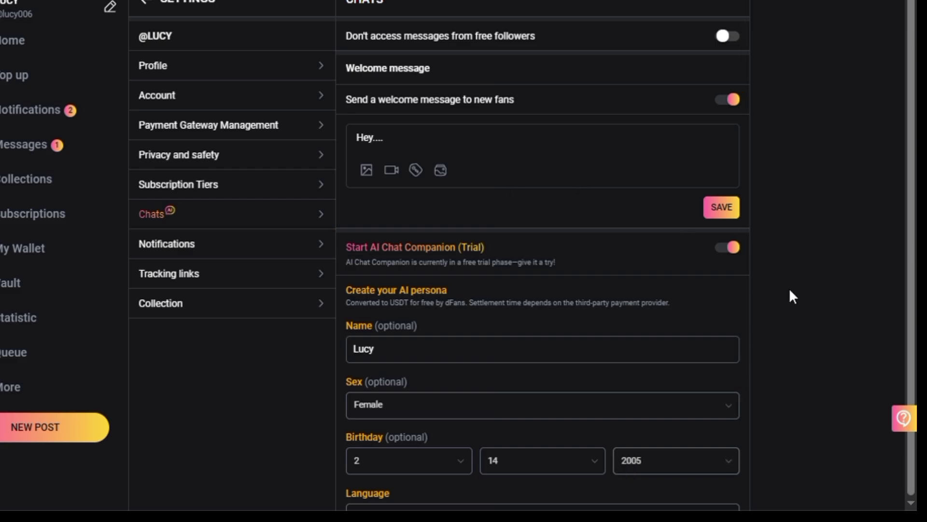
Set the persona language to English and save the AI persona.
click(435, 457)
scroll(416, 338, down, 5)
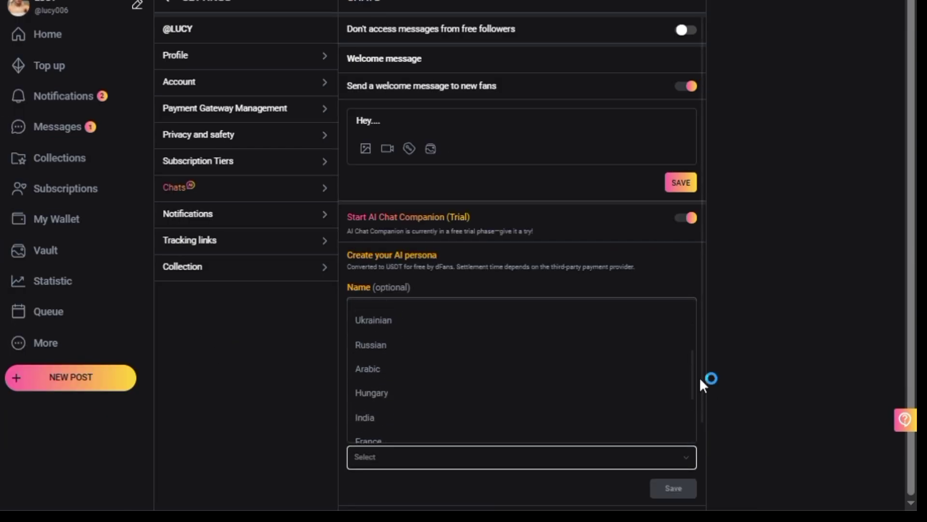
click(699, 376)
click(669, 488)
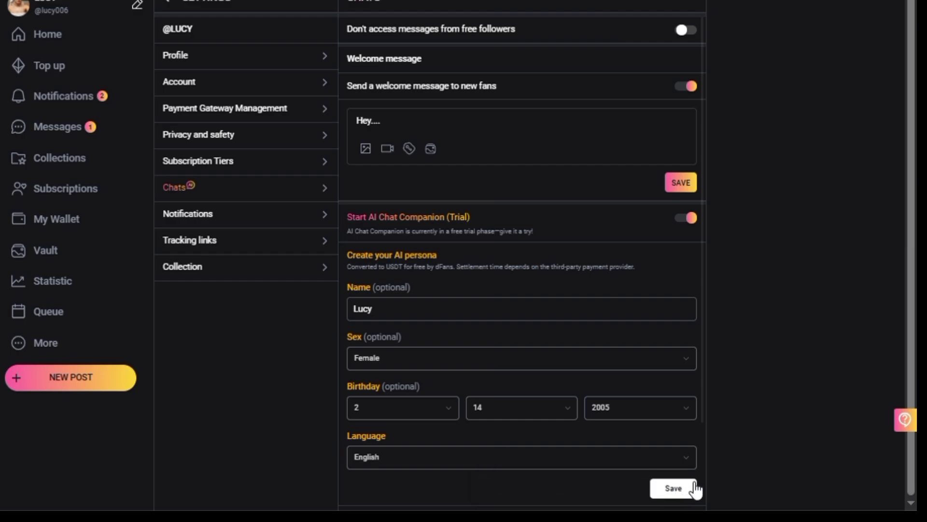
scroll(693, 491, down, 2)
click(615, 465)
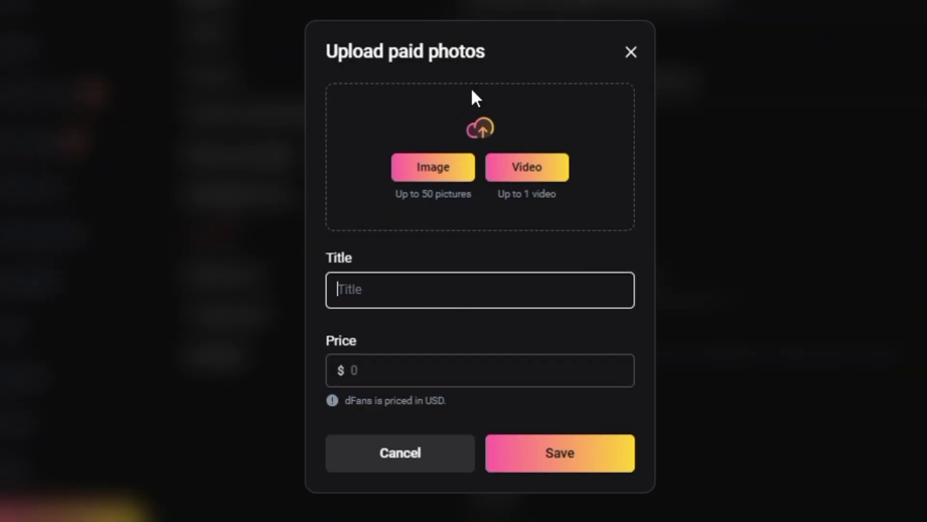
Add one image to the paid photo upload and title it Bathroom.
click(460, 176)
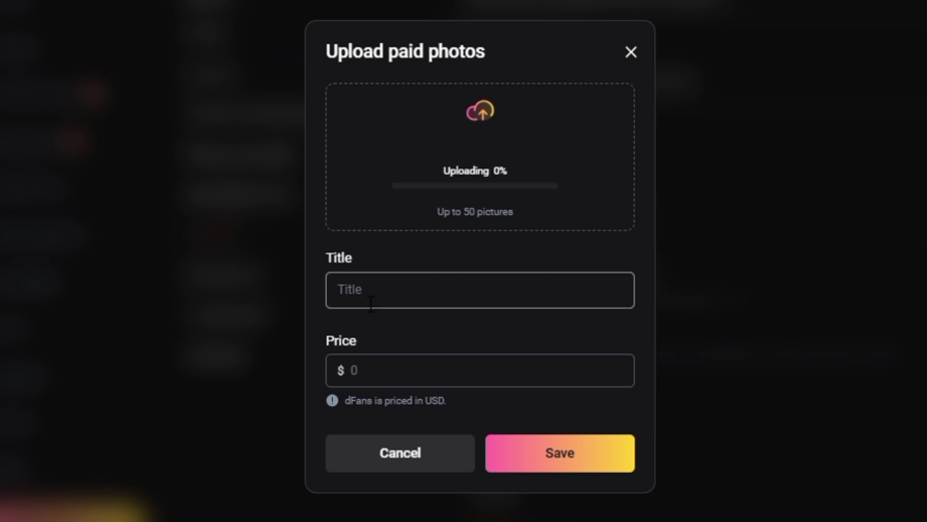
click(356, 275)
text(Bathroom)
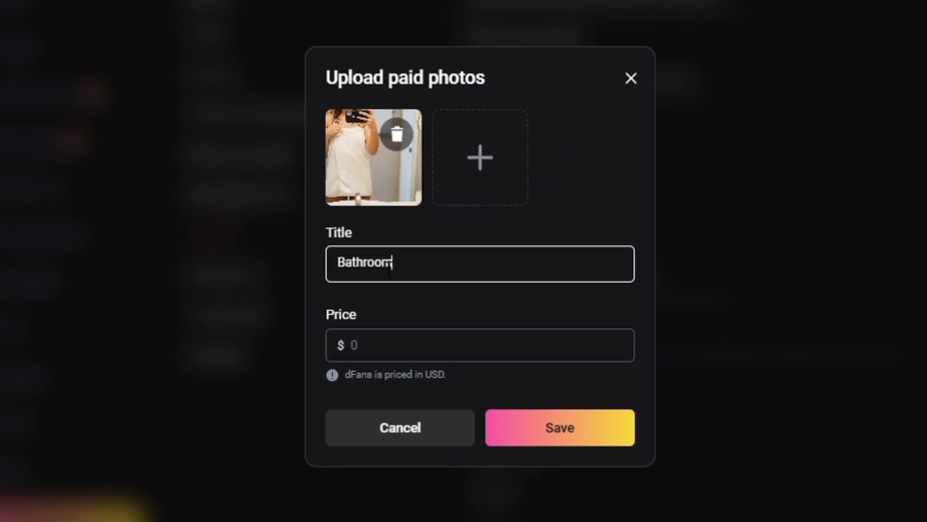
key(Tab)
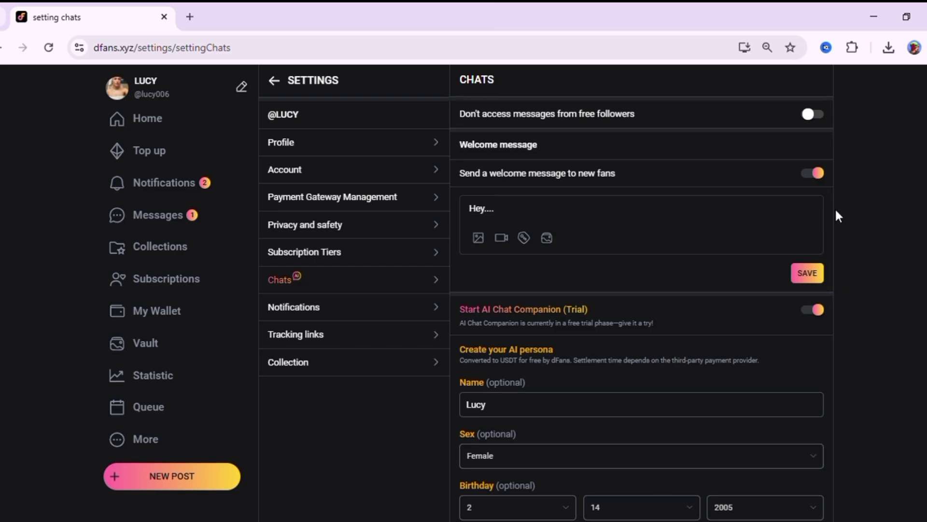
Go home, return through Chats and Profile settings, and reach the Collection settings page.
click(128, 122)
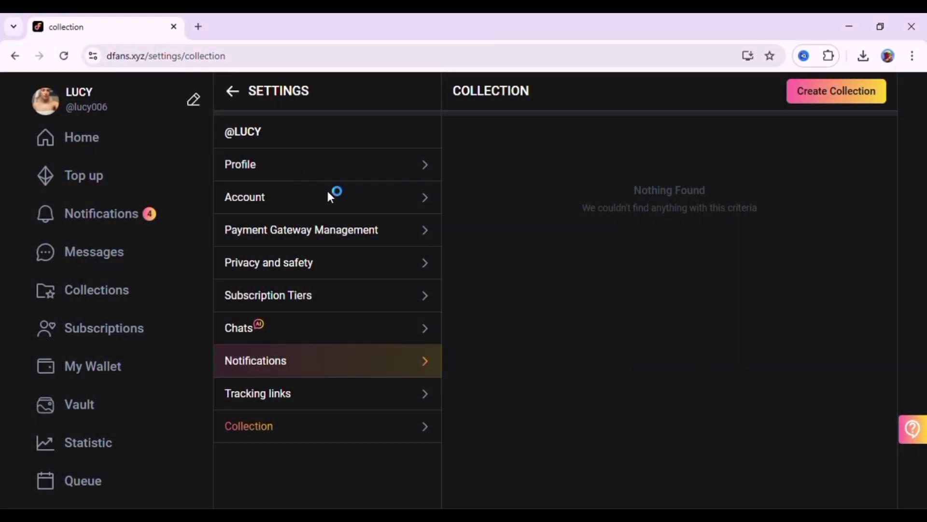
click(372, 335)
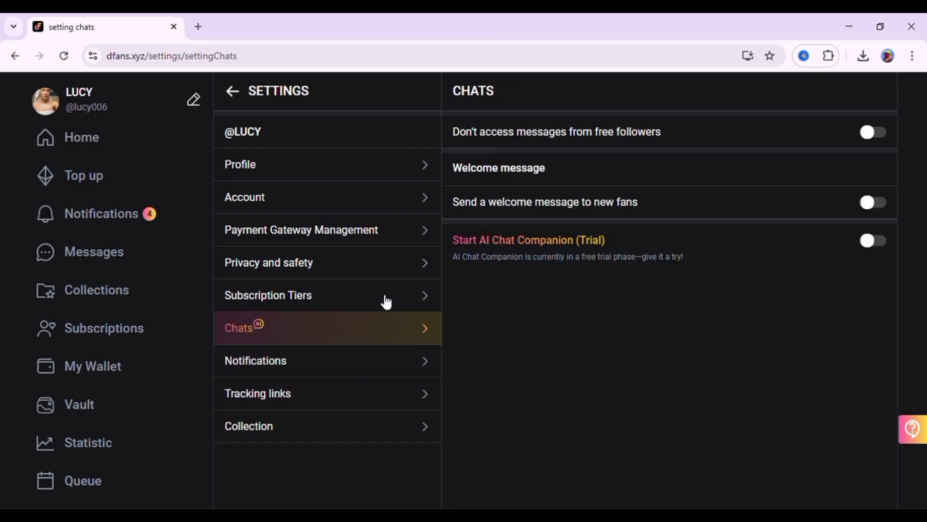
click(302, 177)
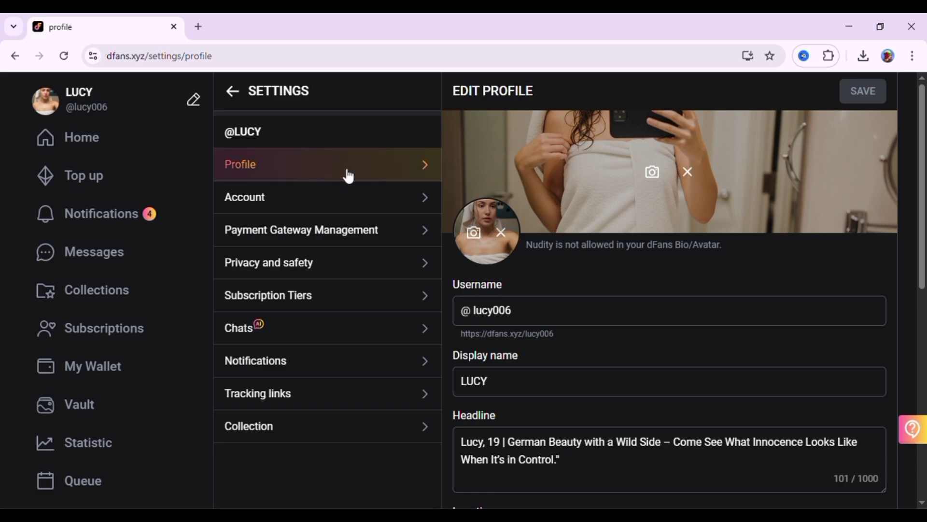
click(314, 425)
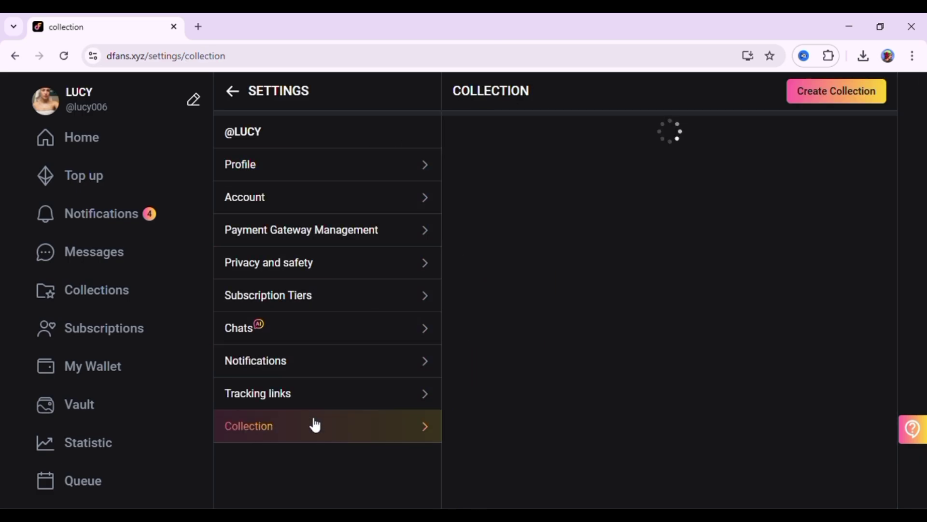
Create and save a $50 Bathroom collection with the towel photo cover and a teasing description.
click(824, 89)
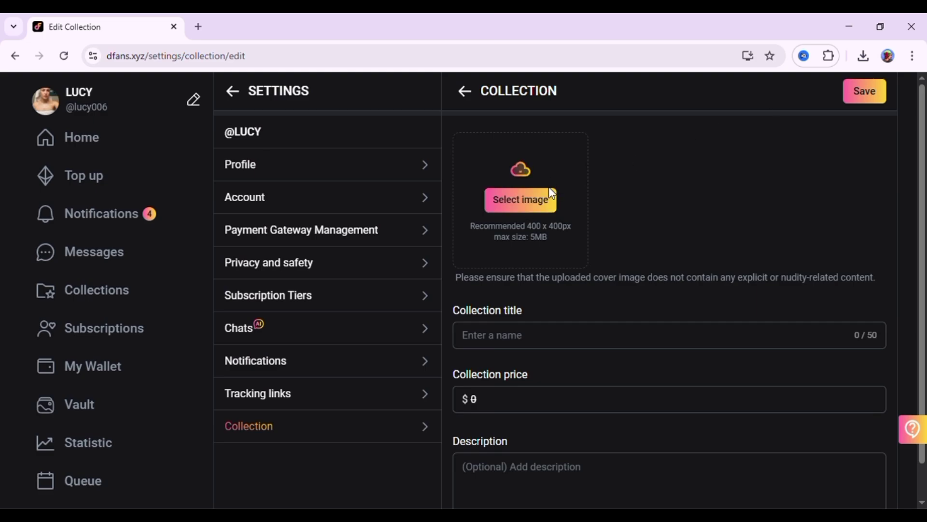
click(531, 204)
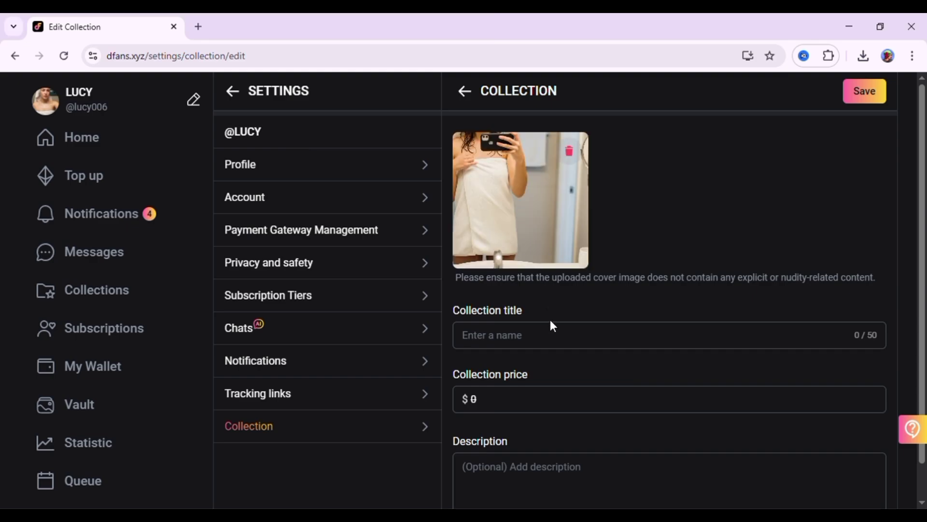
click(567, 342)
text(Bath room)
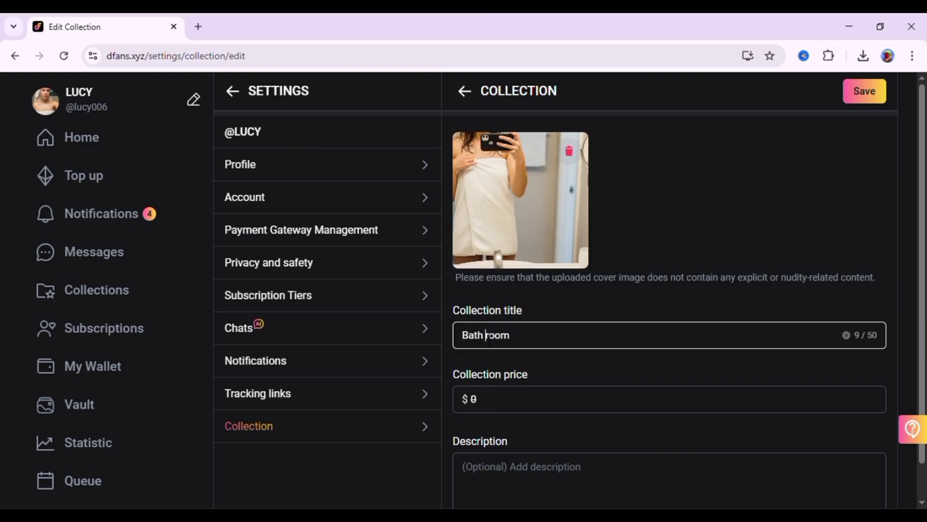
key(BackSpace)
click(498, 410)
scroll(722, 376, down, 1)
click(485, 442)
text(I)
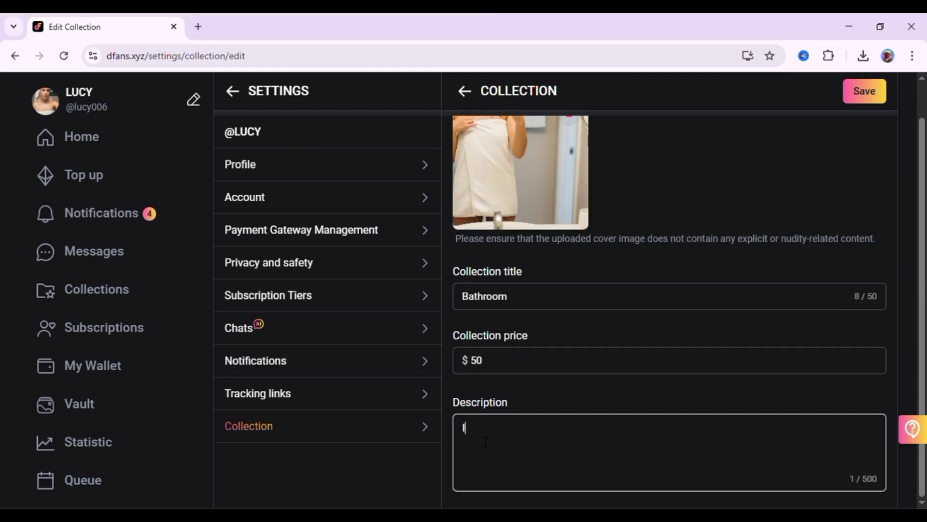
text( am in a bathroom, wa)
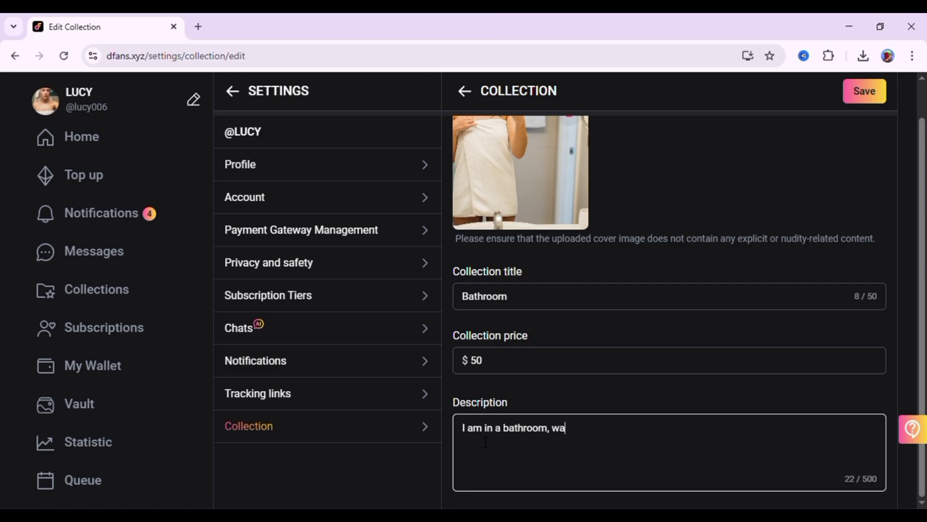
text(nna see?)
click(856, 89)
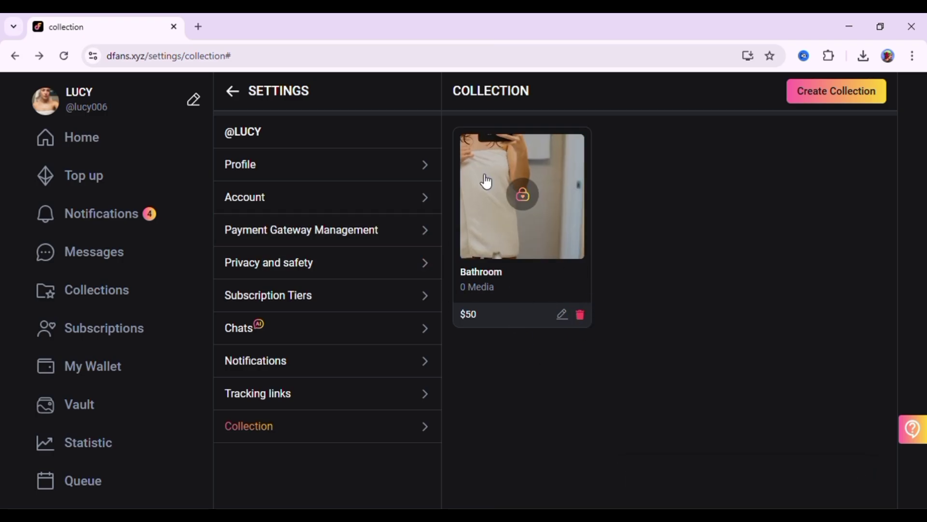
Review the My Wallet balances, the Vault media and the Statistics earnings pages.
click(139, 372)
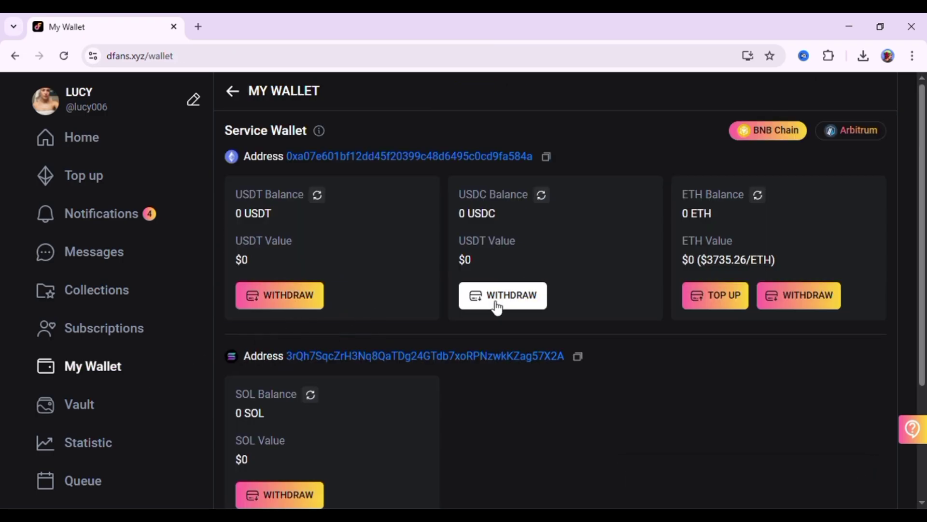
drag(922, 181, 922, 230)
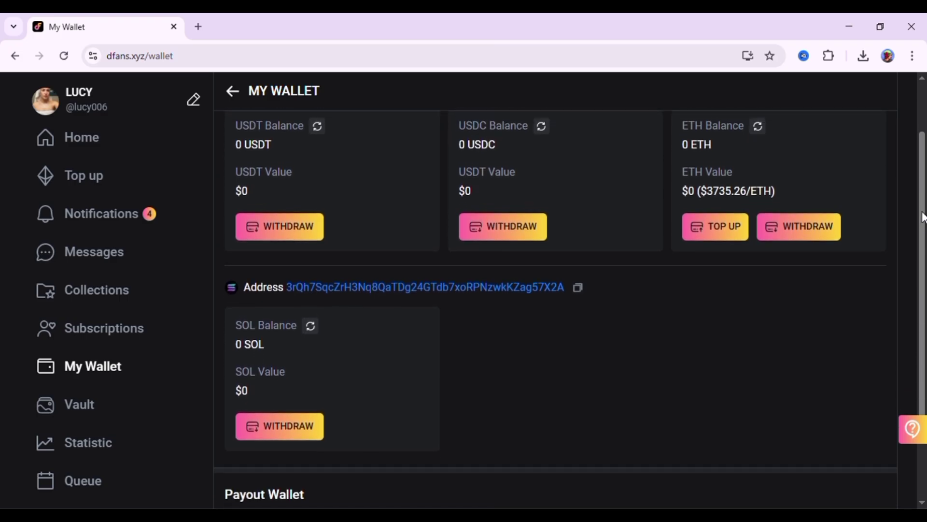
drag(923, 217, 923, 313)
click(87, 414)
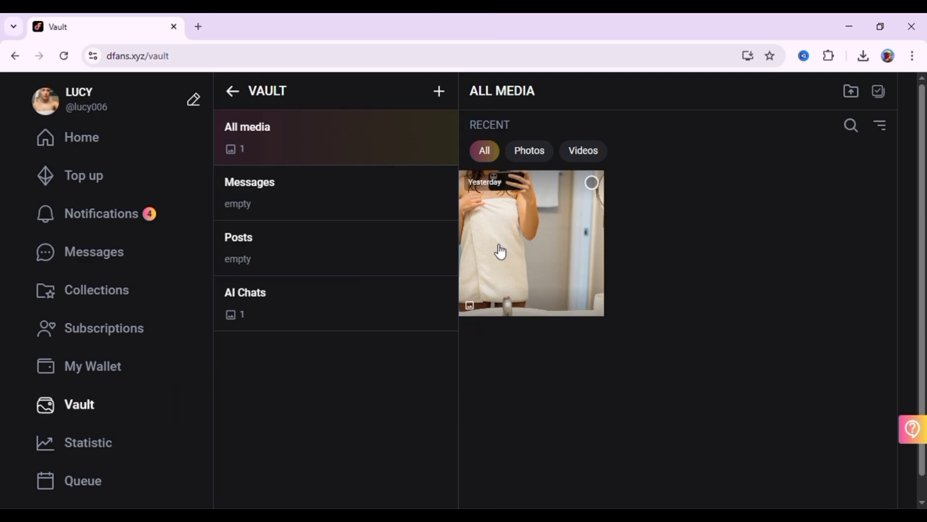
click(77, 458)
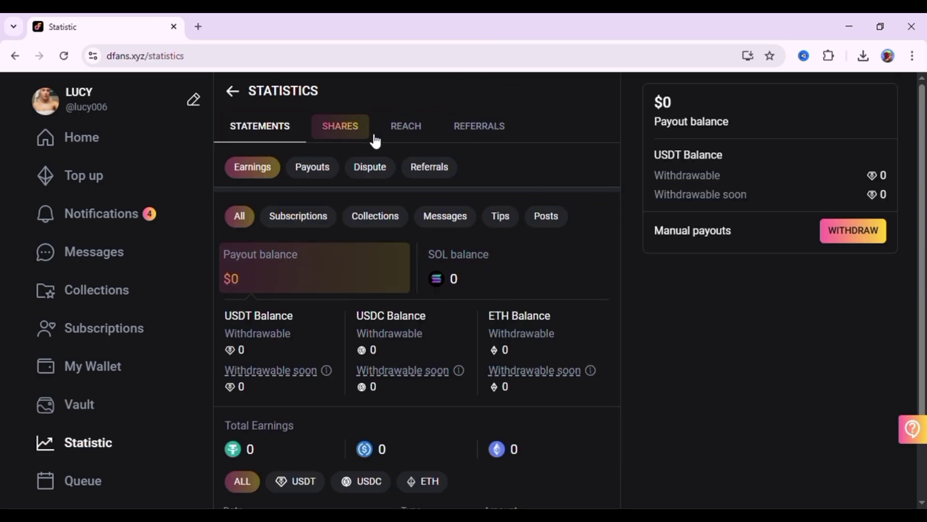
scroll(80, 491, down, 1)
From the Queue calendar, start a post scheduled for Jul 31 and attach the towel photo.
click(80, 492)
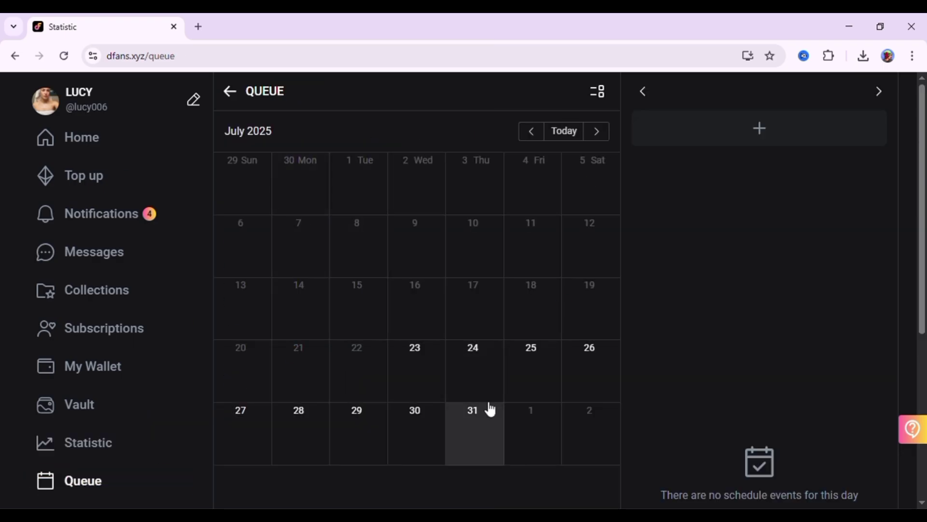
click(475, 423)
click(506, 330)
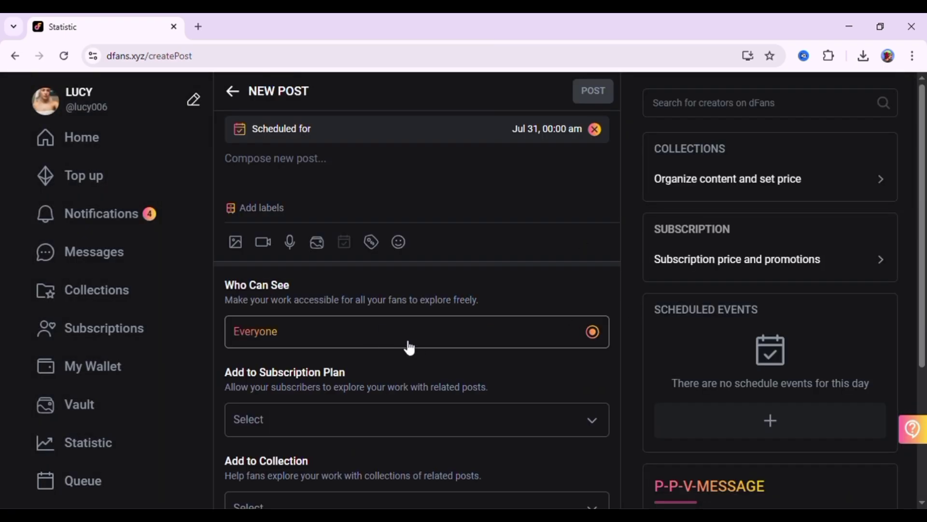
scroll(407, 348, down, 2)
scroll(926, 219, up, 2)
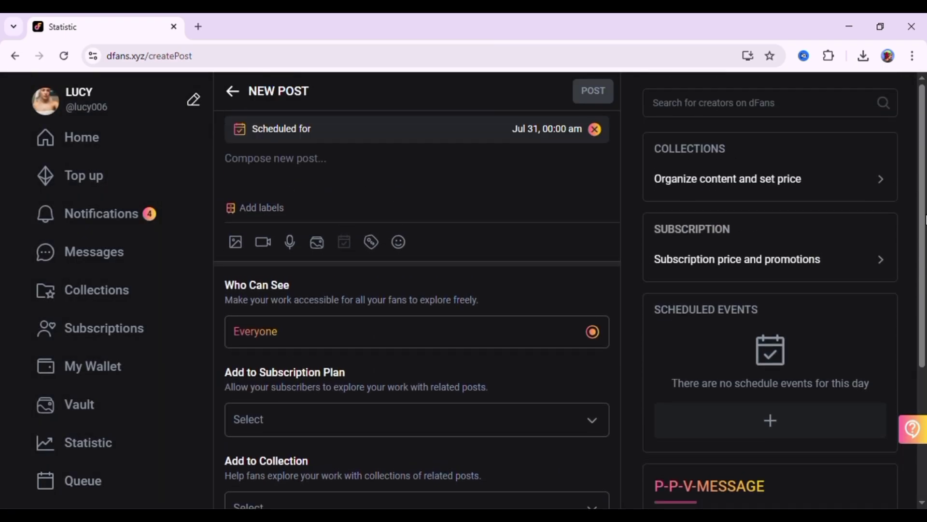
click(236, 242)
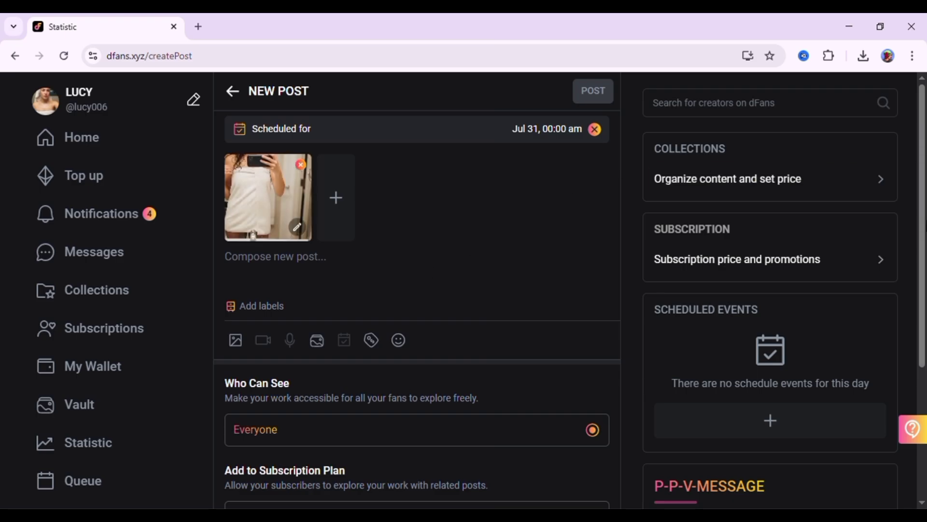
scroll(917, 285, down, 3)
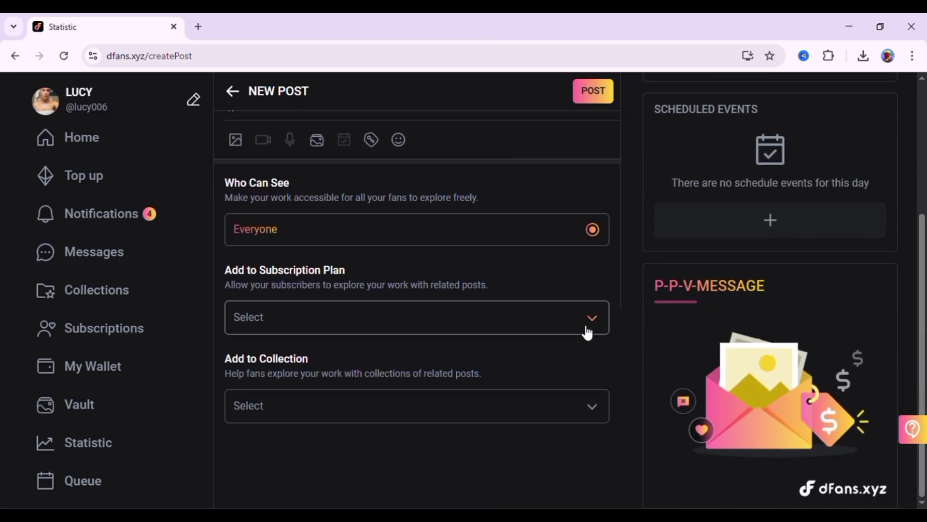
Dismiss the subscription plan popup and add the post to the Bathroom collection.
click(588, 331)
click(405, 358)
click(648, 210)
click(362, 413)
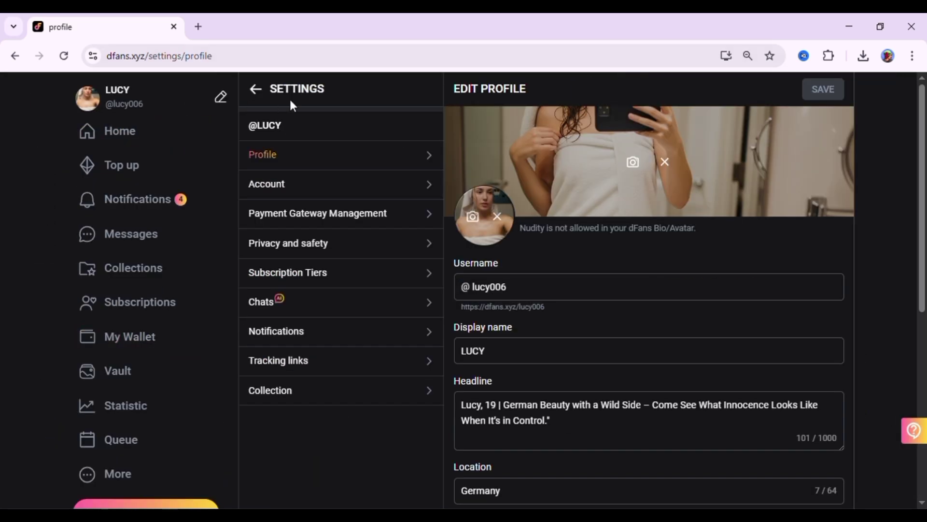
Add Brazil to the blocked-countries list in Privacy and safety, save it, and return to the home feed.
key(ctrl+plus)
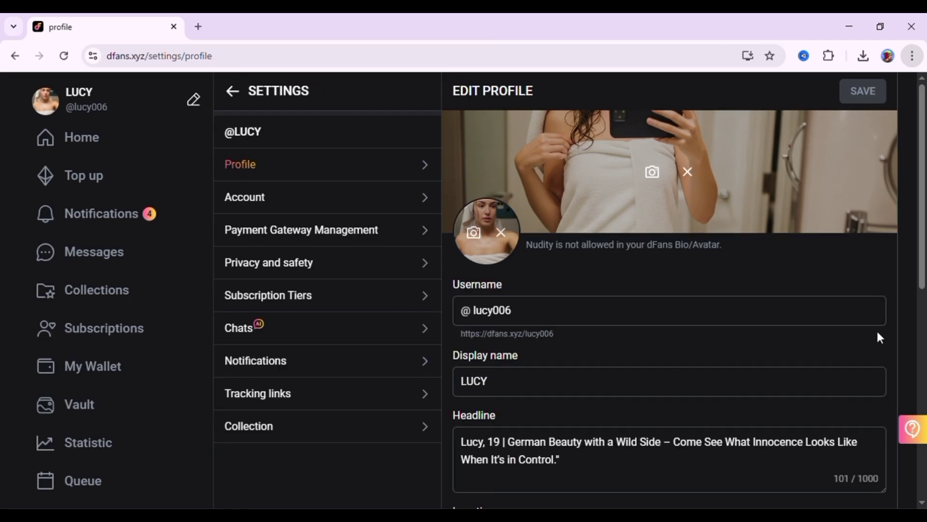
click(313, 267)
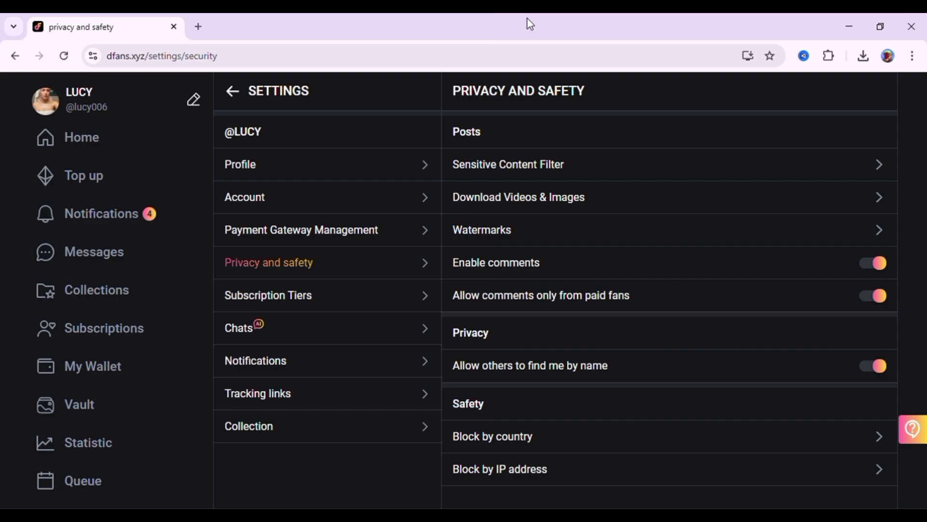
click(505, 436)
click(601, 199)
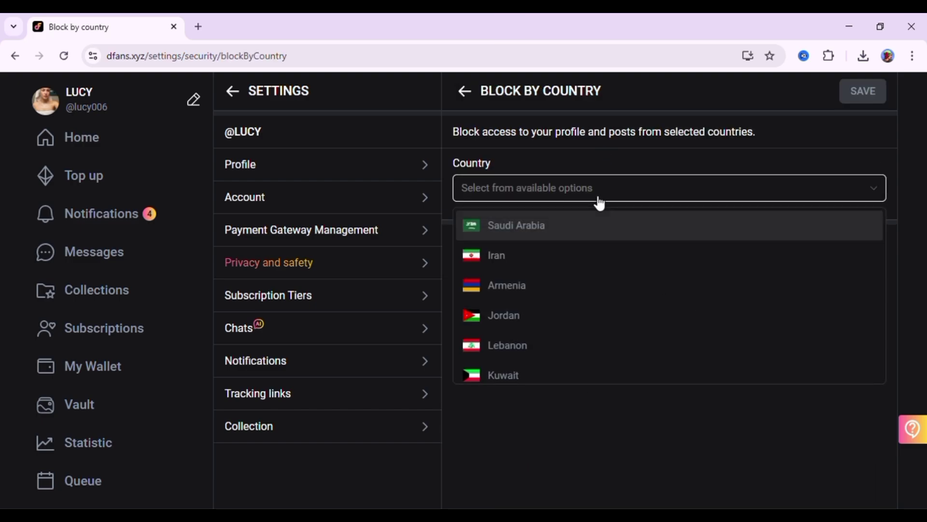
drag(887, 231, 884, 315)
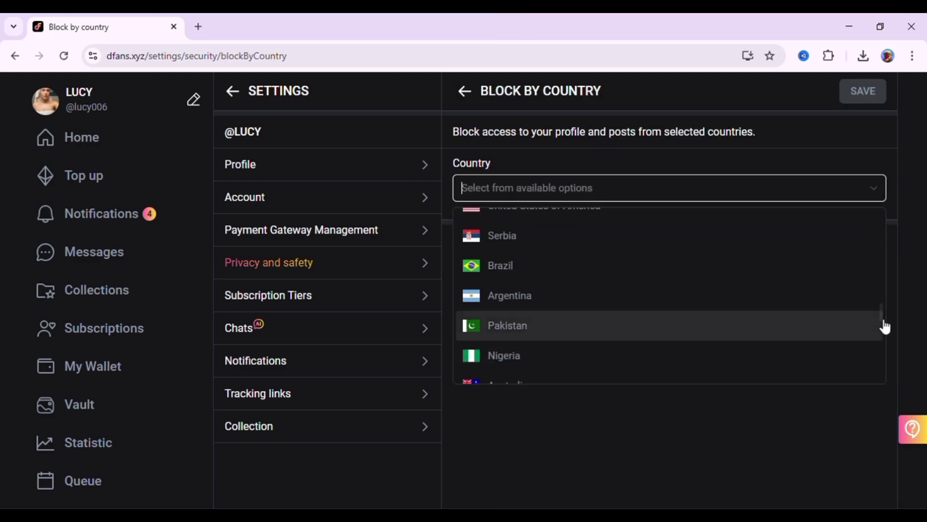
click(627, 294)
click(864, 93)
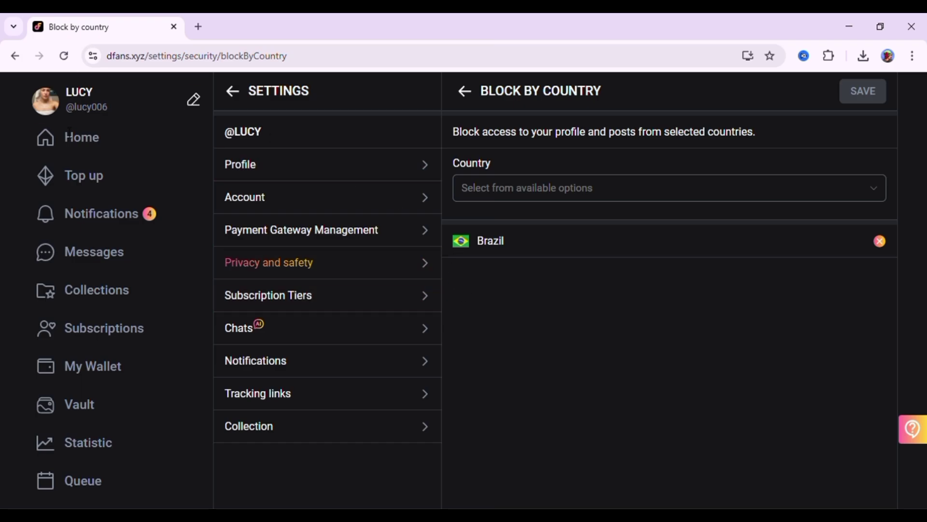
click(71, 152)
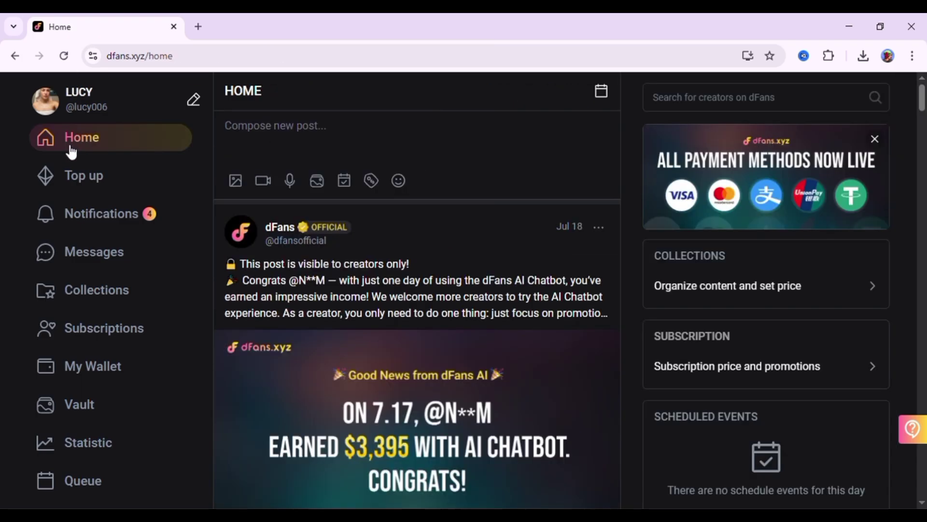